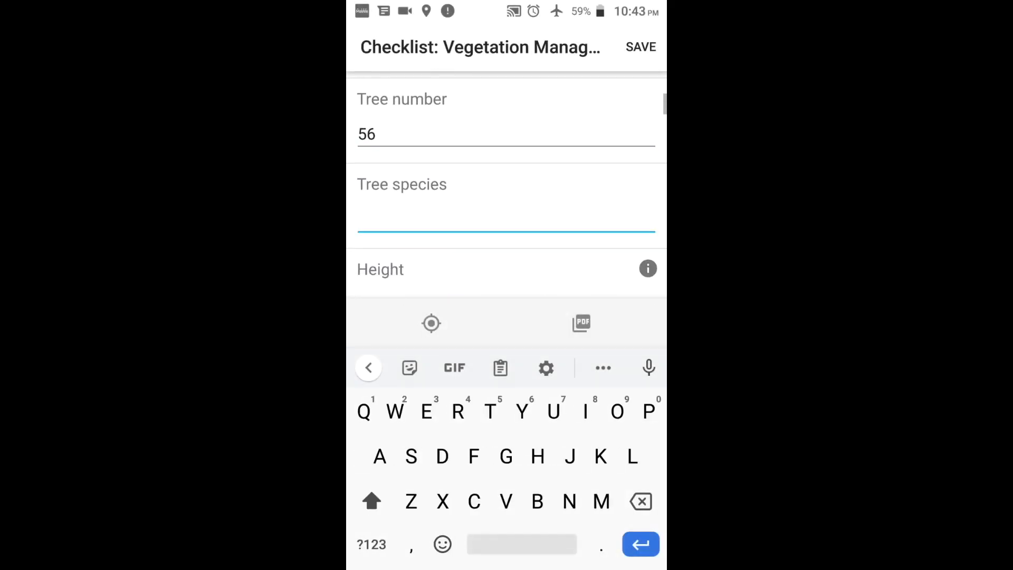
text(Pin oak)
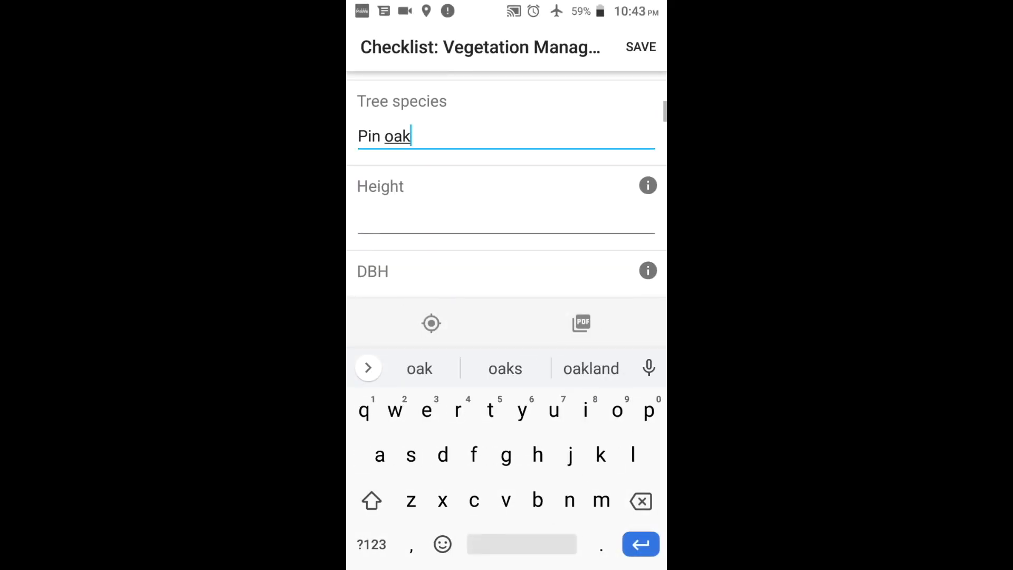
Step: Enter Pin oak as species, 75 as height and 5.5 as DBH in the phone record
key(Return)
text(75)
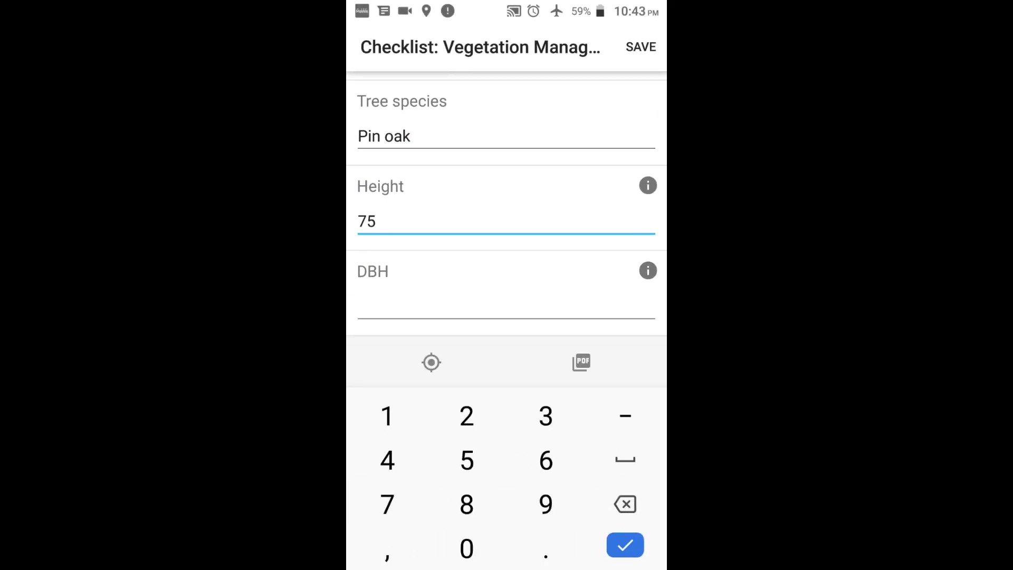
key(Return)
text(.5)
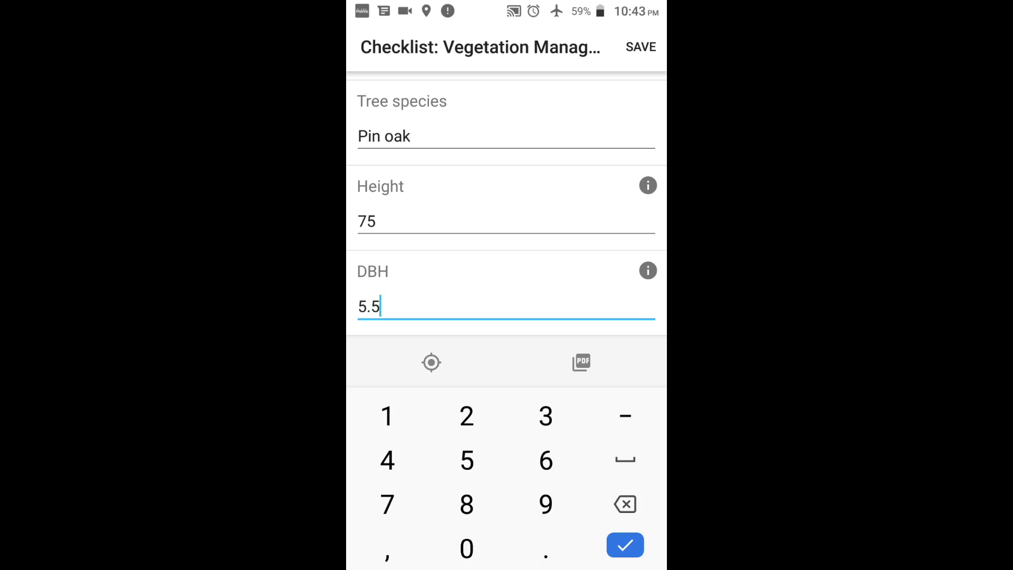
key(Return)
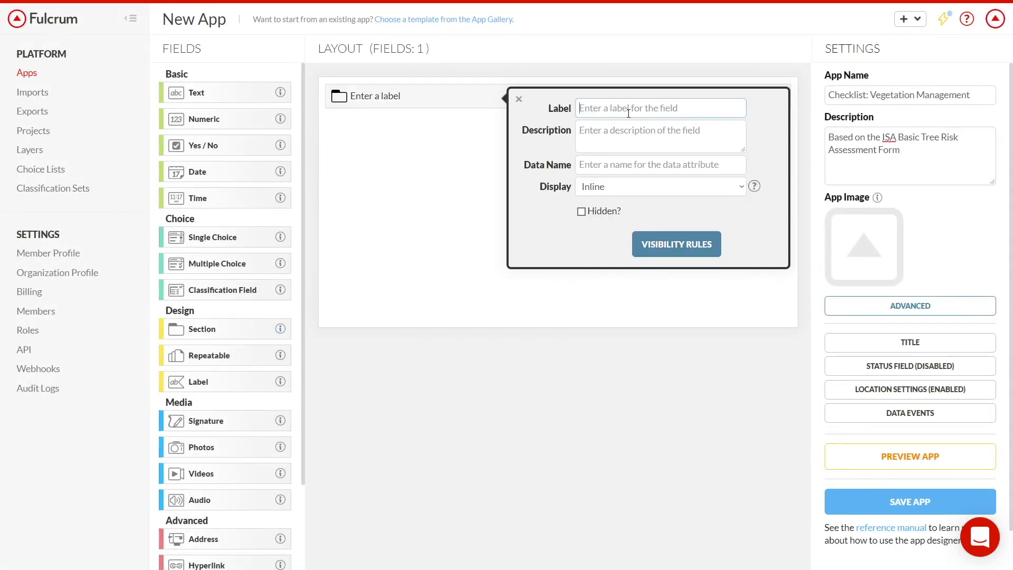
text(General Info)
Step: Add Client, Address, Tree number, Tree species, Height and DBH fields to General Info
drag(198, 93, 456, 233)
text(Client)
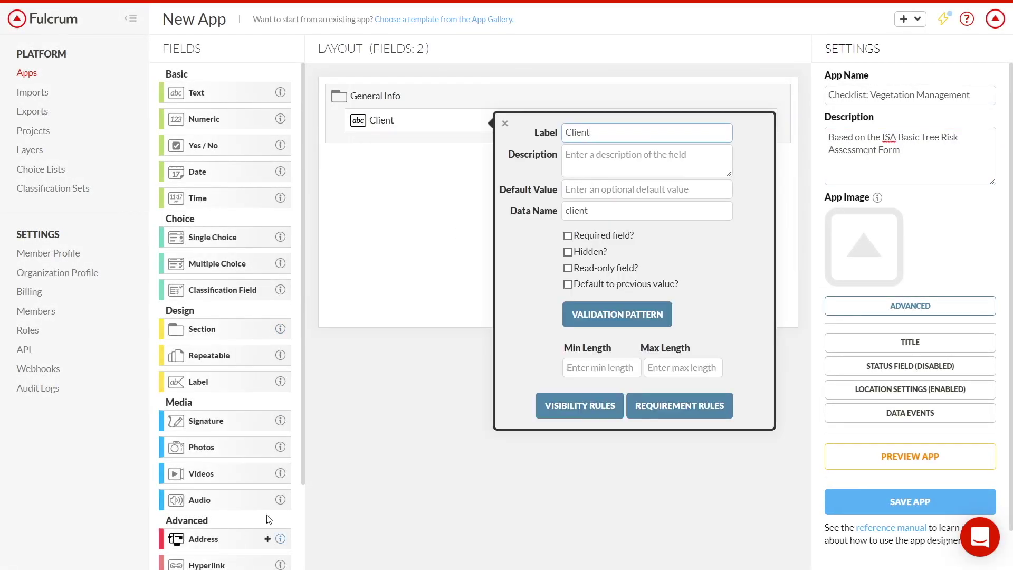
drag(203, 539, 412, 151)
drag(198, 93, 412, 179)
text(Tree number)
drag(198, 92, 412, 209)
text(Tree species)
drag(203, 119, 404, 285)
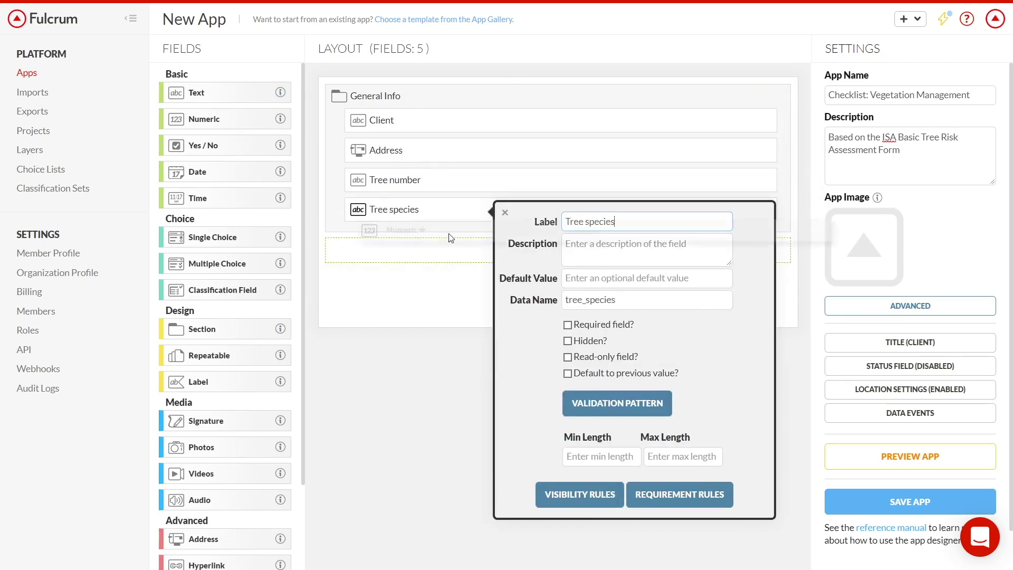
text(Height)
drag(203, 118, 412, 268)
text(DBHDiameter at breast height, in feet)
Step: Add Crown spread diameter and Tools fields, then a repeatable group below General Info
drag(203, 119, 451, 301)
text(Crown s)
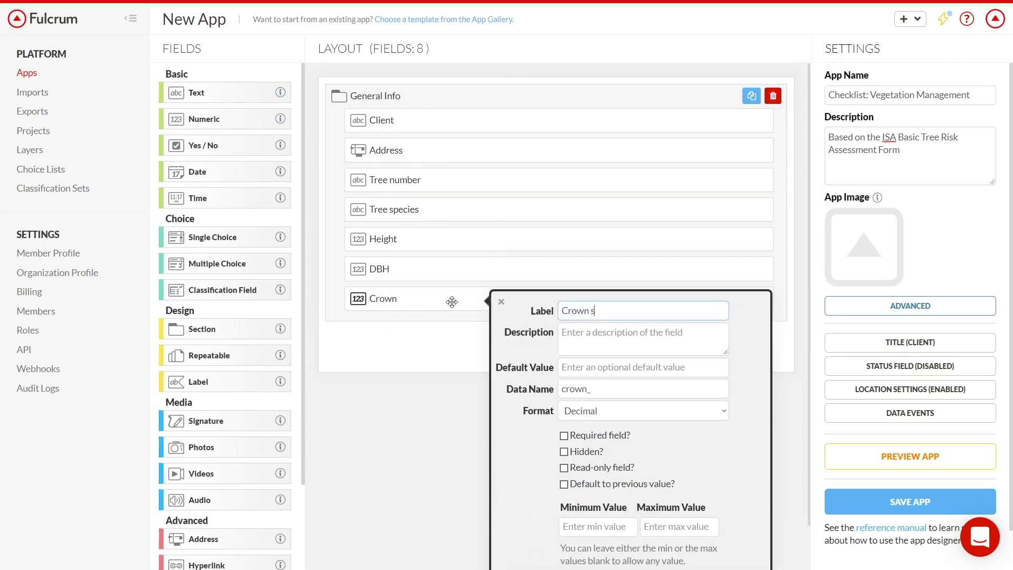
text(pread diameter)
key(Tab)
text(Approximate diameter, in feet)
drag(198, 93, 411, 327)
text(Tools)
click(267, 355)
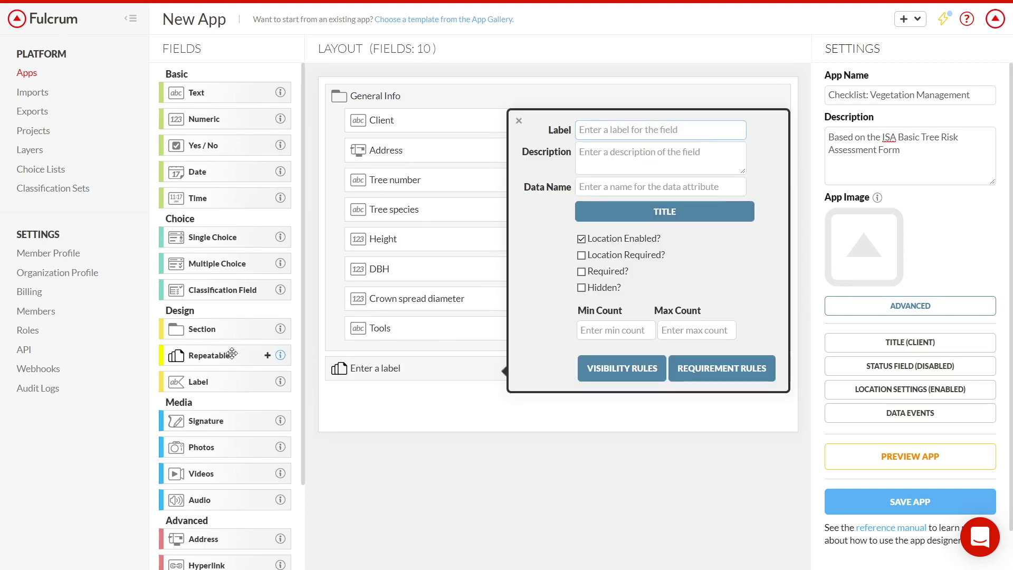
text(Target)
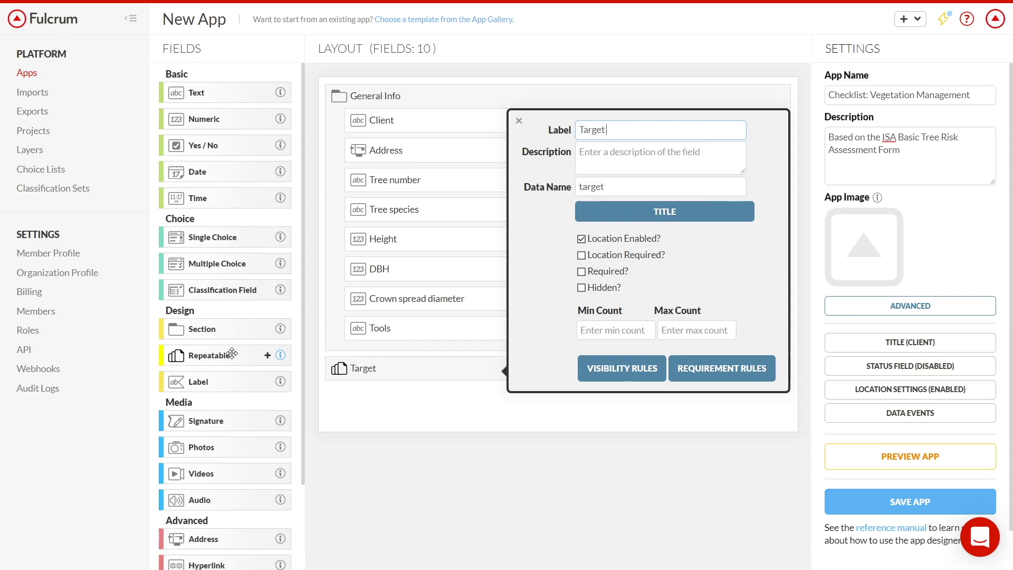
text( assessme)
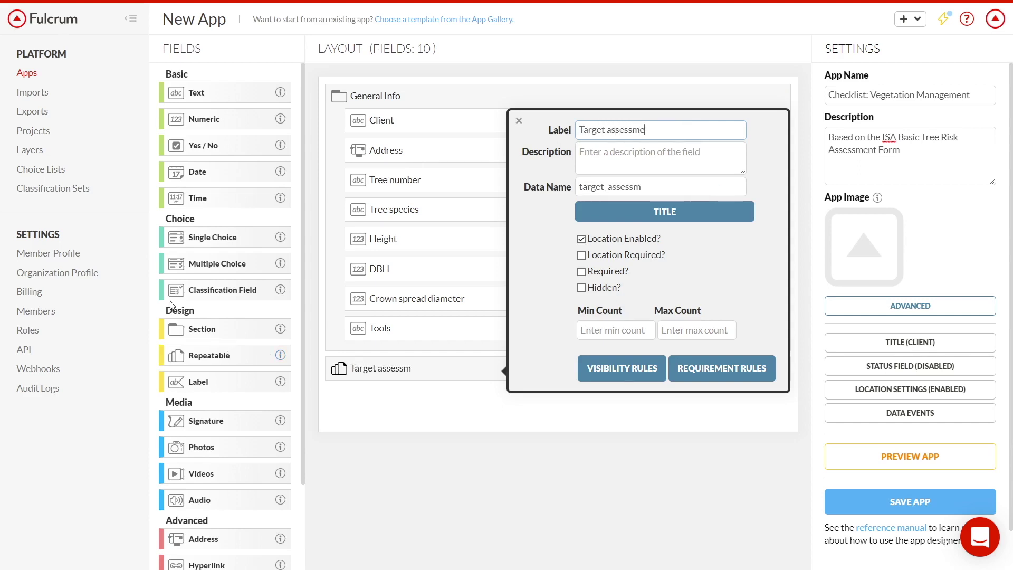
text(nt)
mouse_move(206, 92)
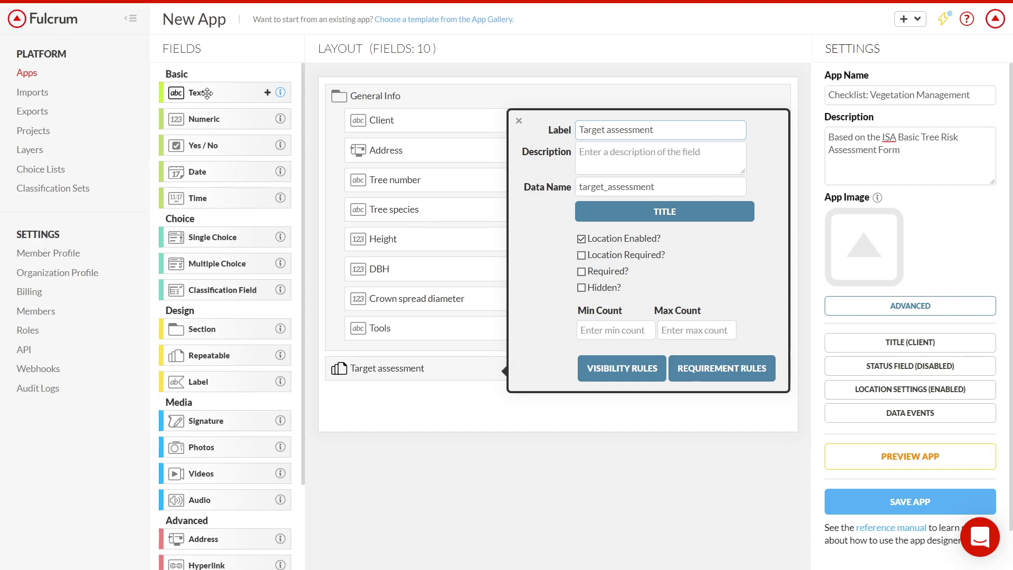
Step: Place a Target description text field inside Target assessment, with a Yes/No field below it
drag(206, 92, 348, 376)
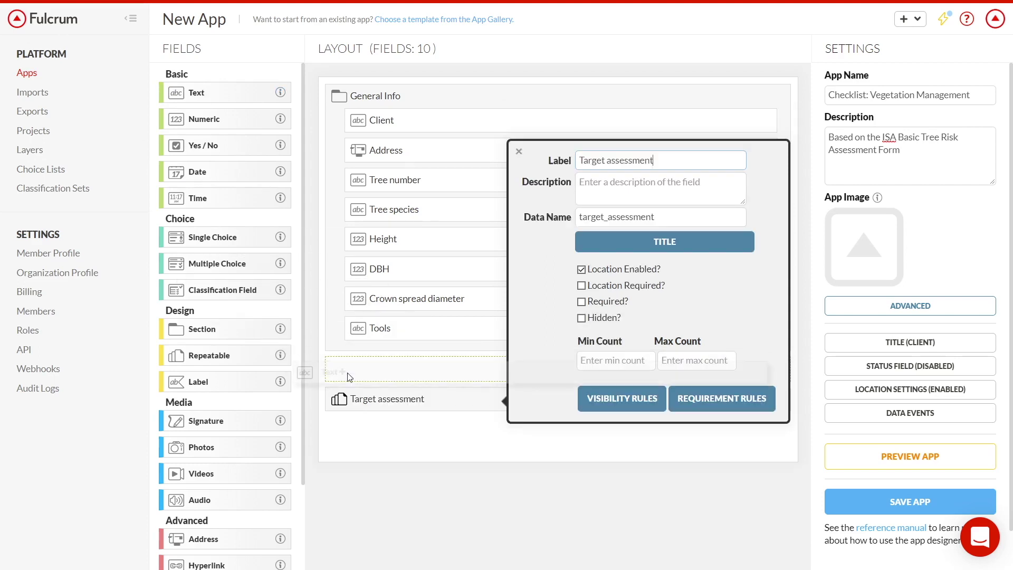
drag(348, 377, 442, 385)
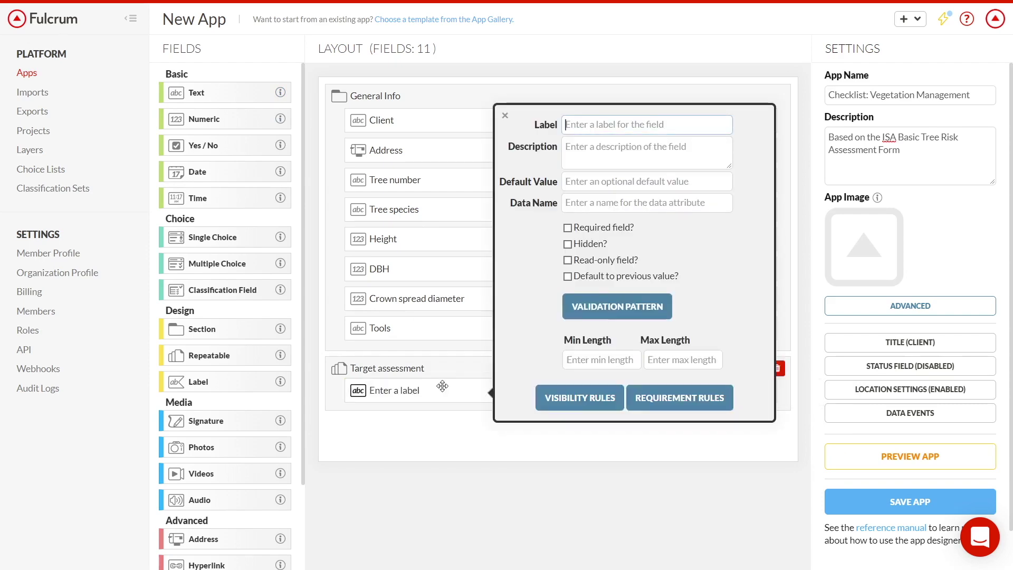
text(TAr)
text(rget)
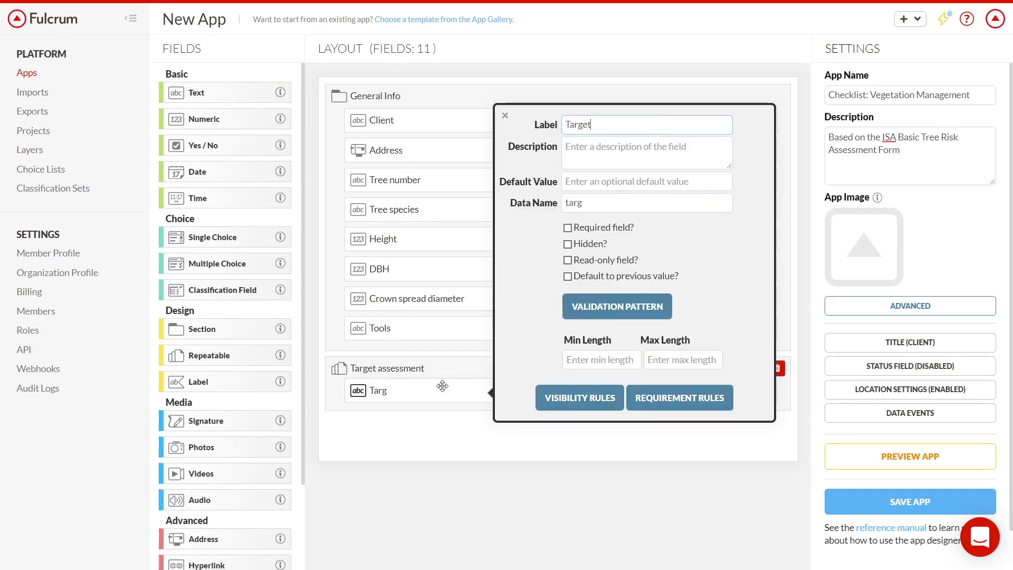
text( descripti)
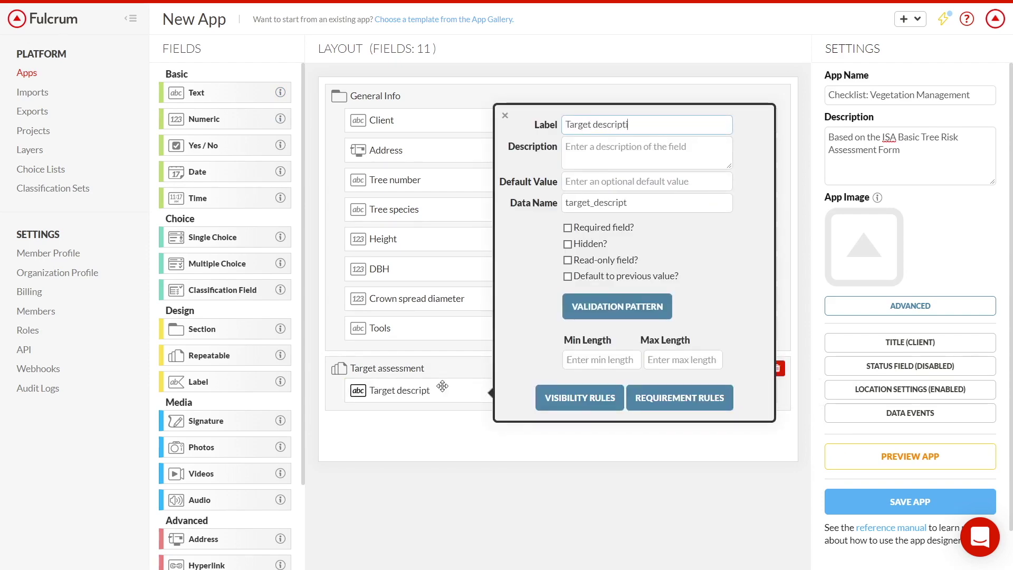
text(on)
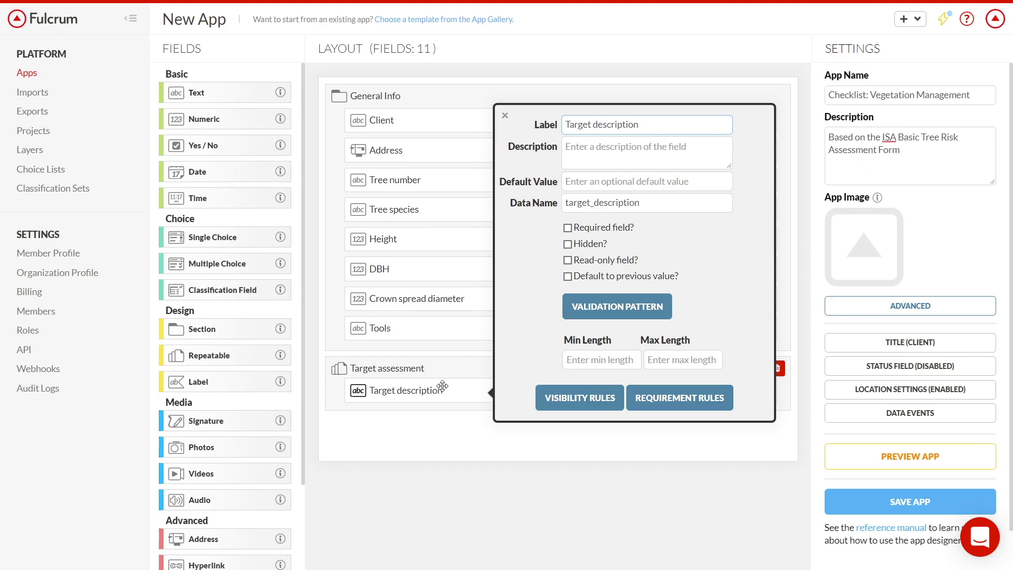
mouse_move(226, 145)
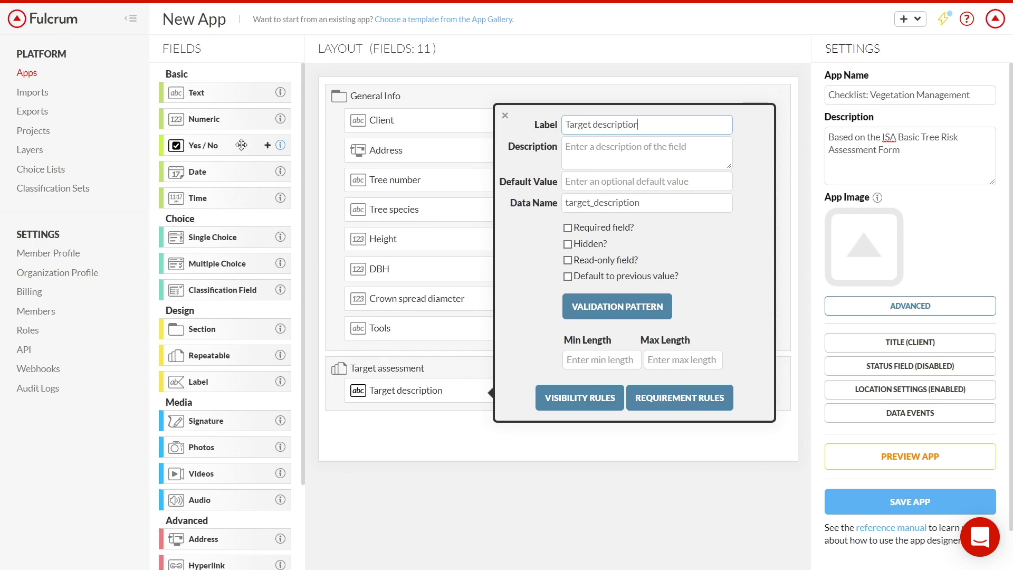
drag(241, 145, 459, 411)
text(W)
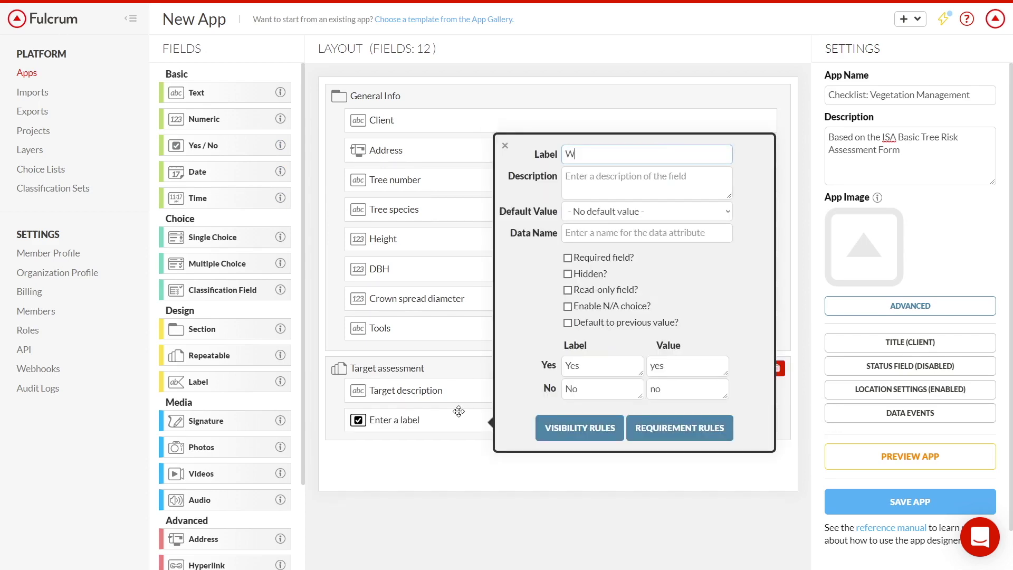
text(ithin dr)
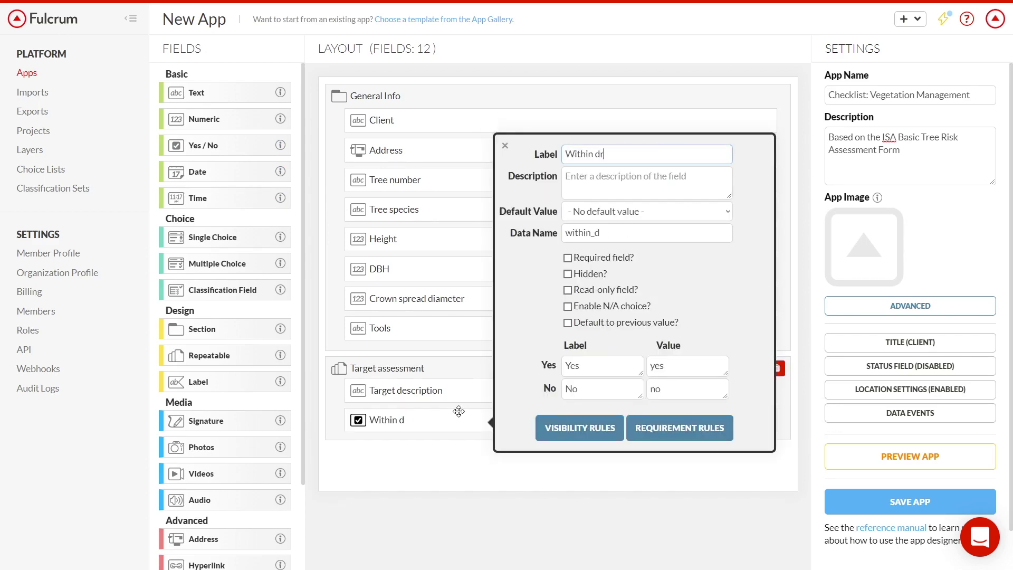
text(ip lin)
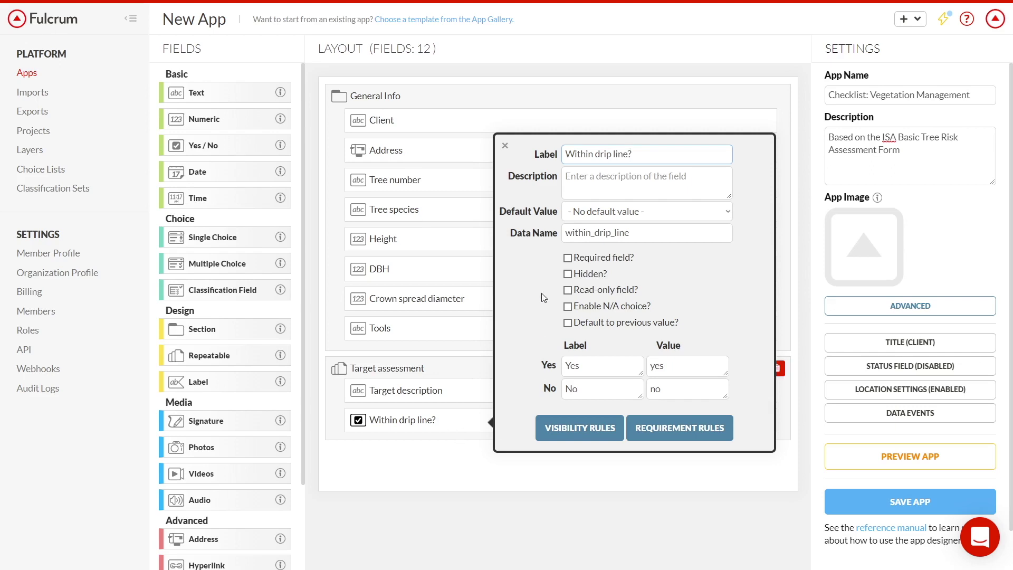
Step: Make Within drip line? required and add a second Yes/No labelled Within 1x height
click(569, 263)
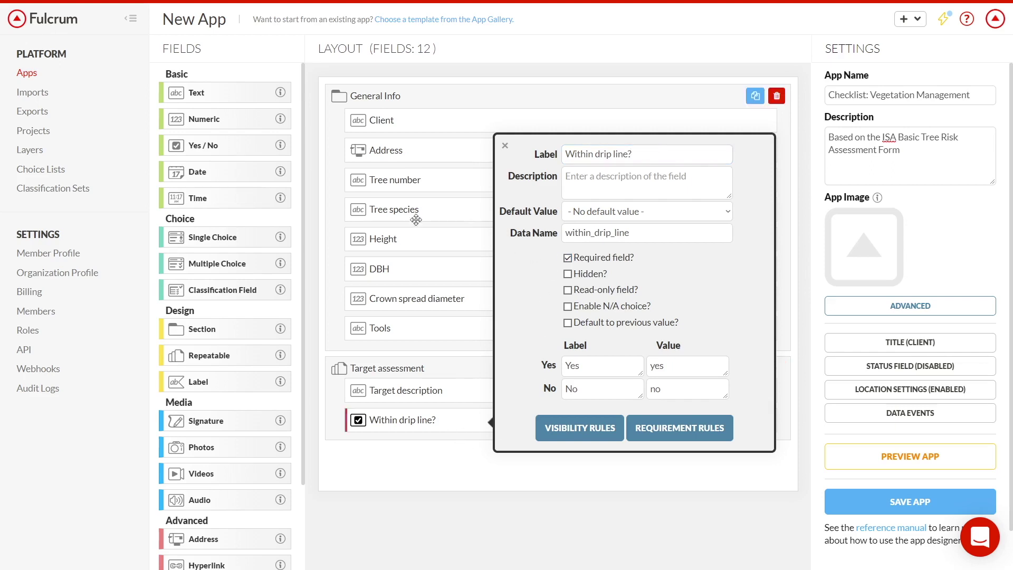
mouse_move(240, 145)
mouse_down()
mouse_move(443, 438)
mouse_move(438, 453)
mouse_up()
text(Within 1x)
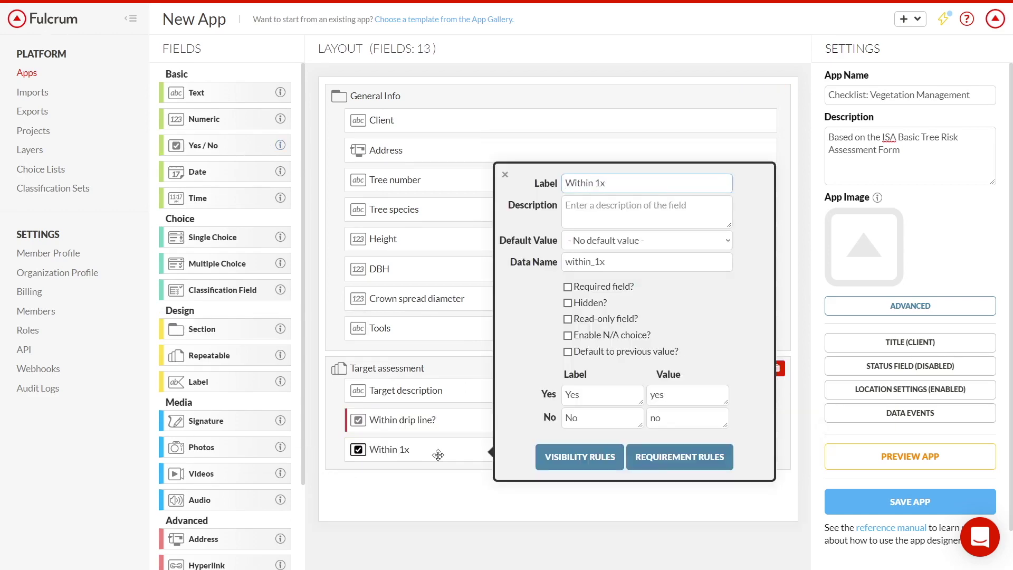
text(ght)
Step: Show Within 1x height only when Within drip line? equals No
click(575, 464)
click(407, 165)
click(455, 295)
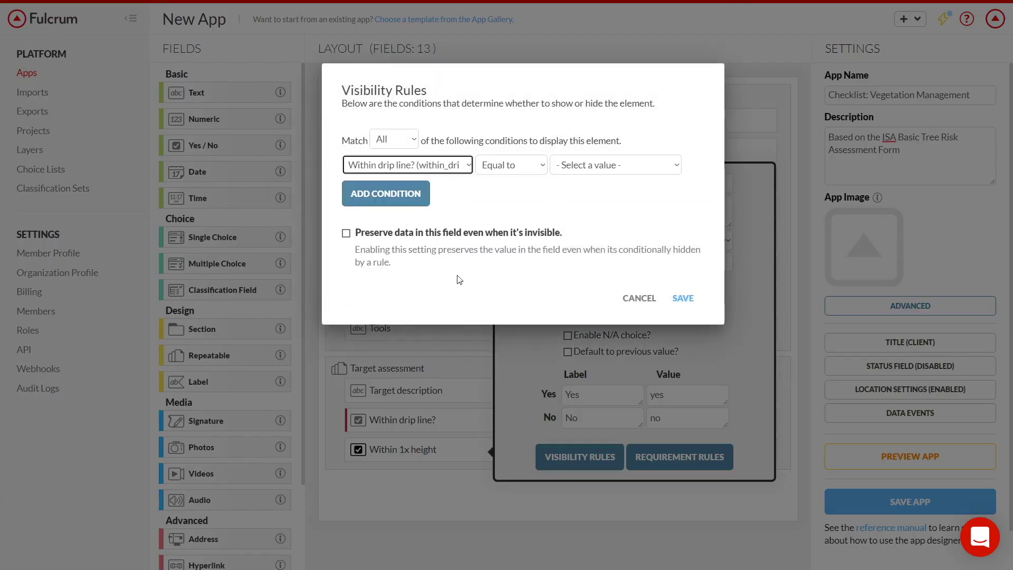
click(580, 167)
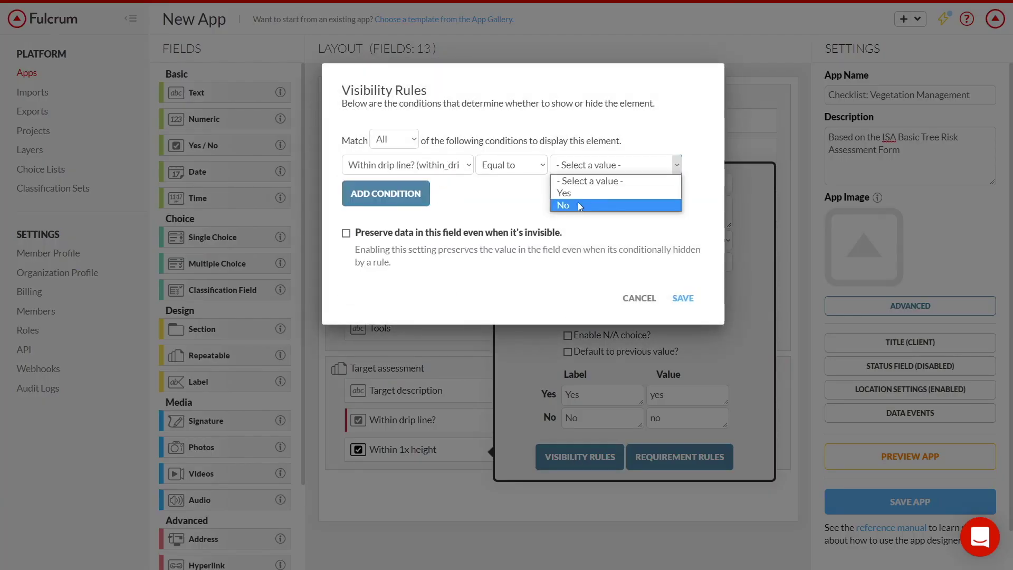
click(578, 205)
click(682, 297)
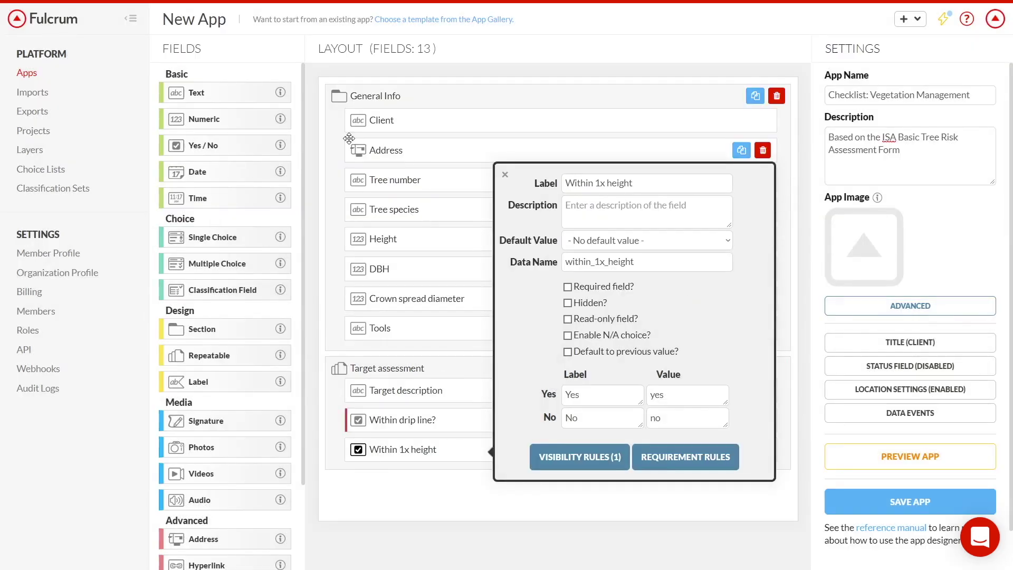
Step: Add Within 1.5x height, shown when Within 1x height is No, matching any condition
drag(203, 145, 452, 478)
text(Within 1.5)
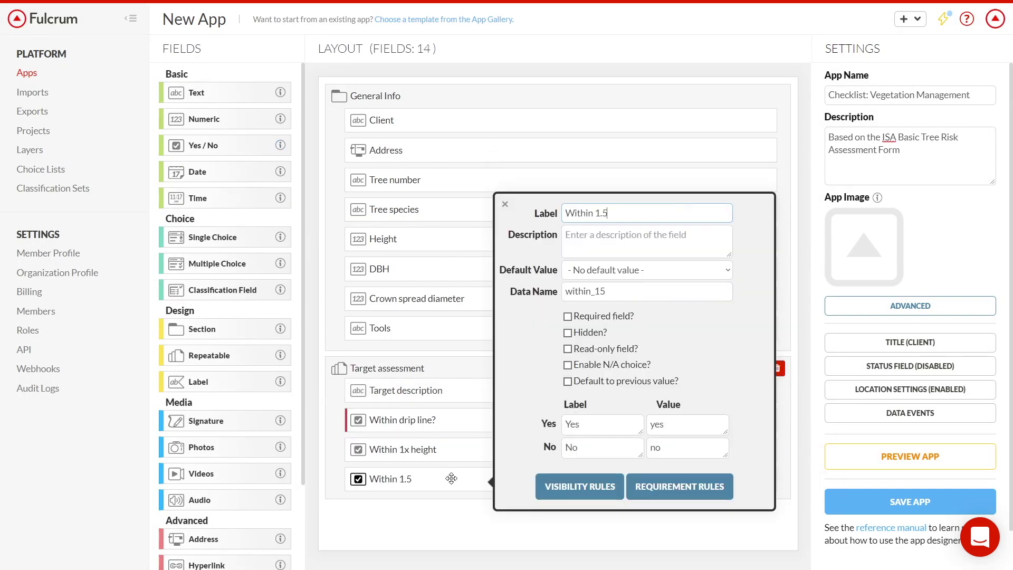
text(x height)
click(579, 486)
click(469, 165)
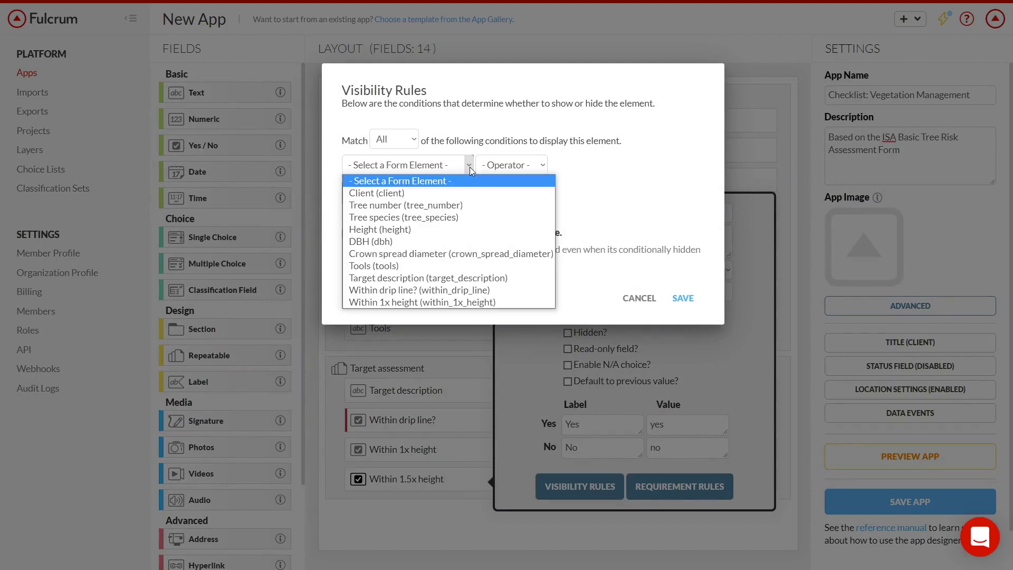
click(400, 309)
click(590, 165)
click(563, 205)
click(385, 194)
click(393, 140)
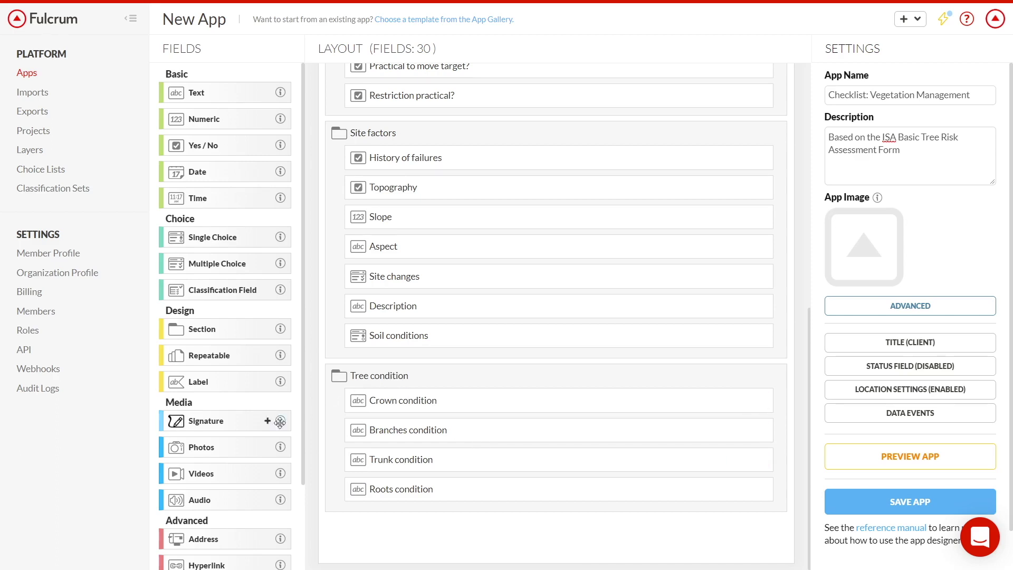
Step: Place a Photos field below Roots condition in the Tree condition section
drag(241, 443, 426, 514)
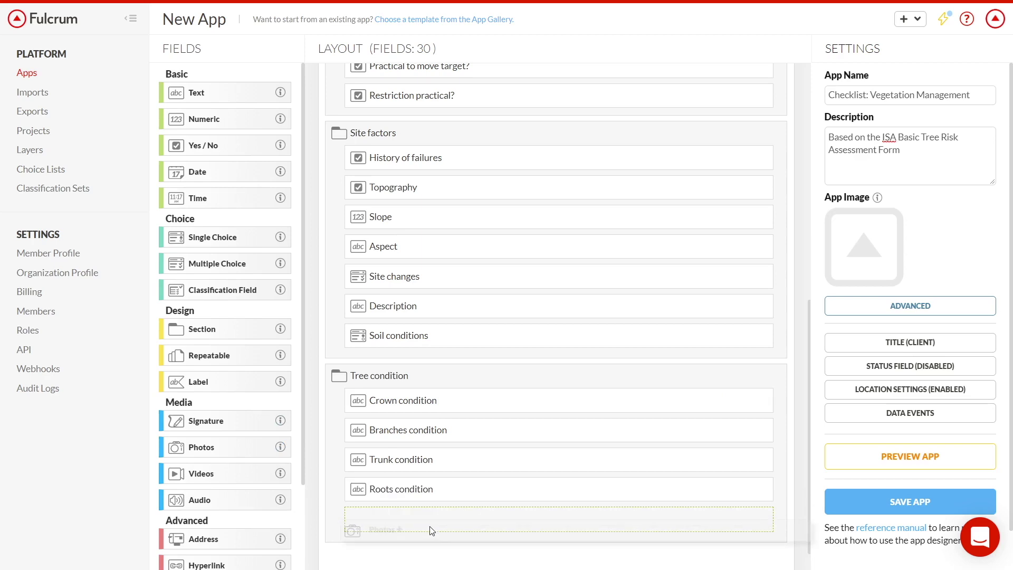
drag(426, 514, 429, 526)
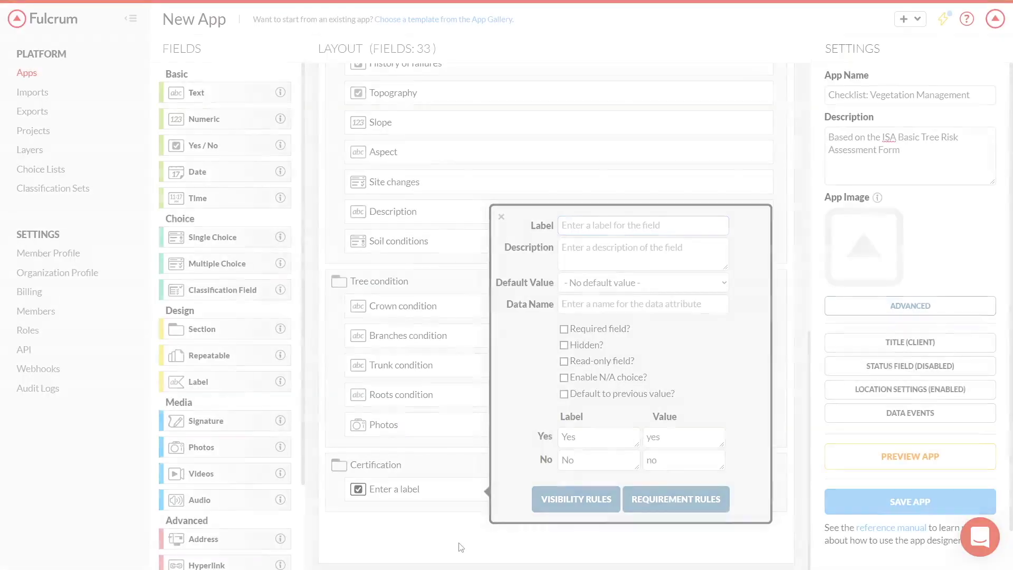
text(Passed)
Step: Make the Passed field required and edit its Yes and No labels and values
click(564, 329)
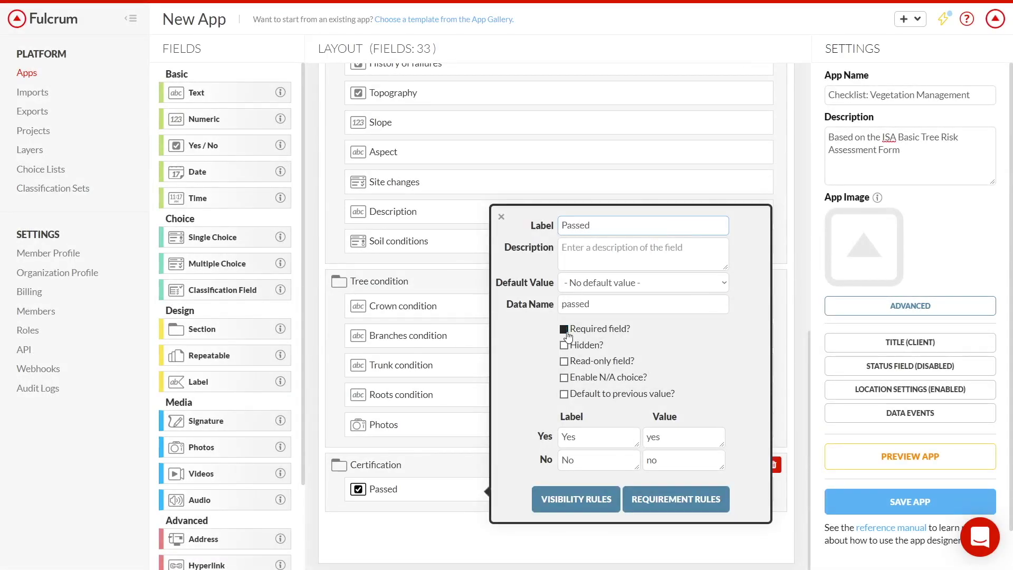
double_click(584, 437)
text(Low risk)
key(Tab)
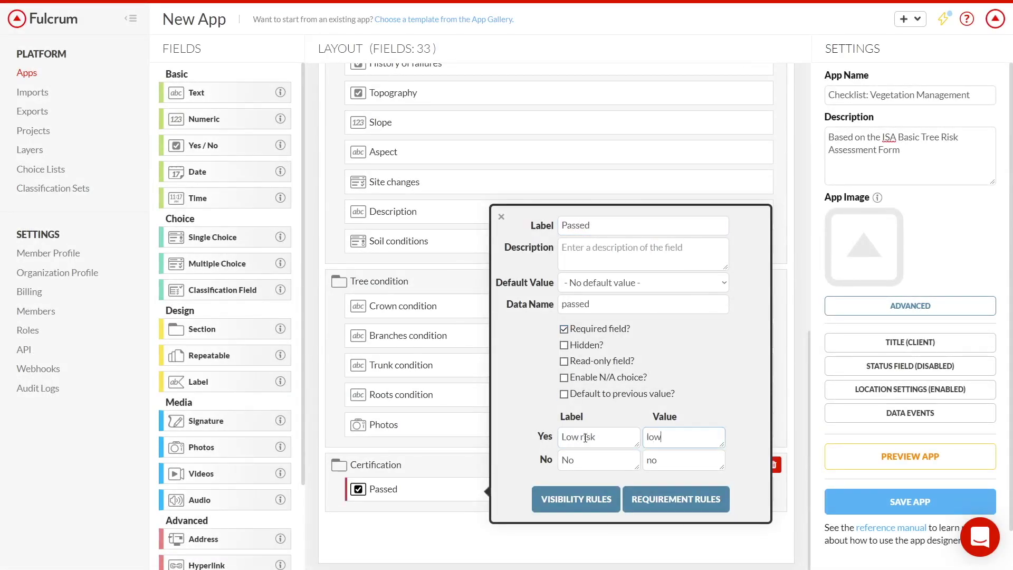
key(Tab)
text(Medium to Extreme)
key(Tab)
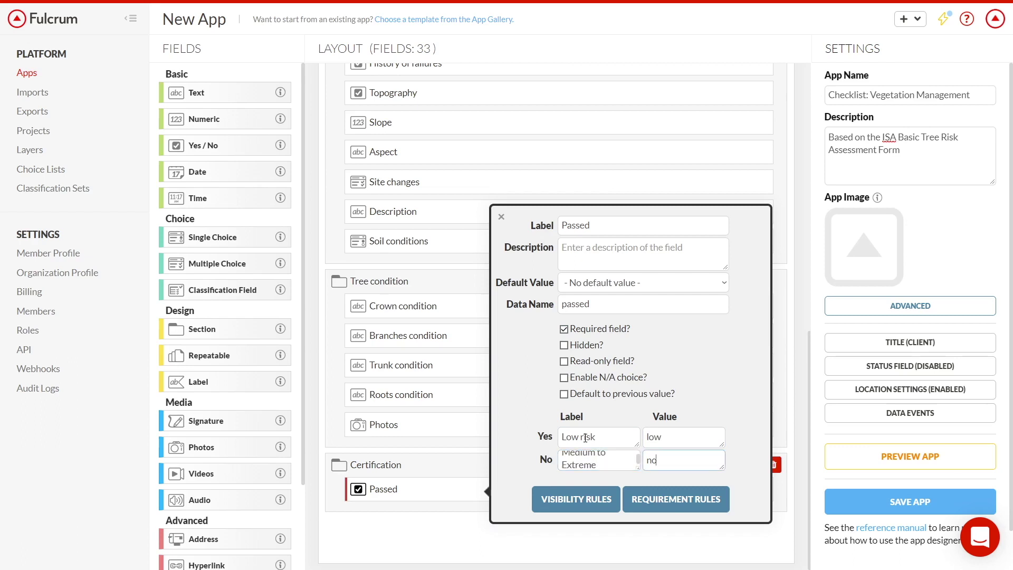
key(BackSpace)
key(BackSpace)
text(high)
Step: Add Assessor Name, Assessor Signature, and a read-only Assessment Date defaulting to today
drag(196, 92, 444, 502)
text(Assesscr Name)
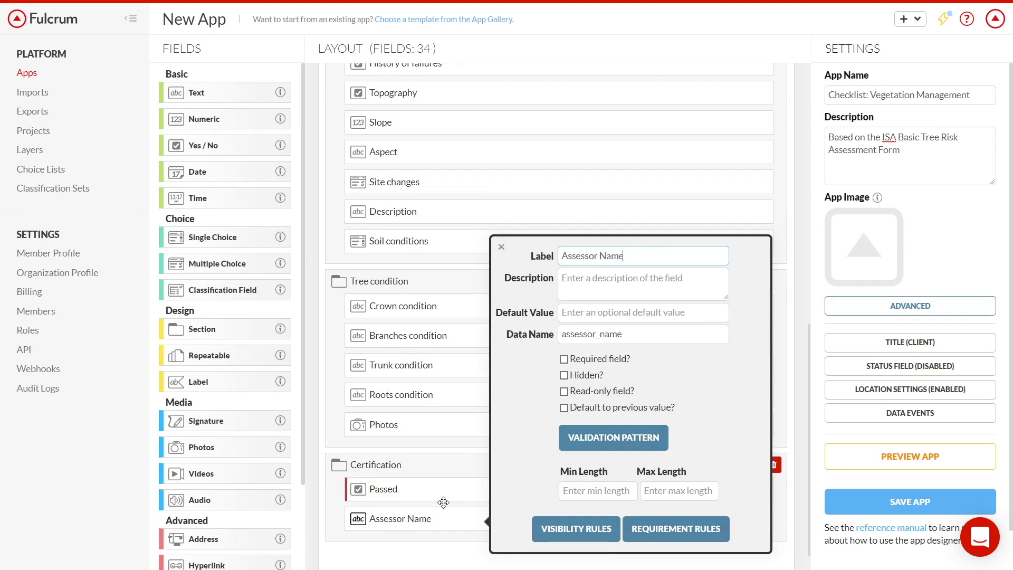
drag(264, 420, 433, 538)
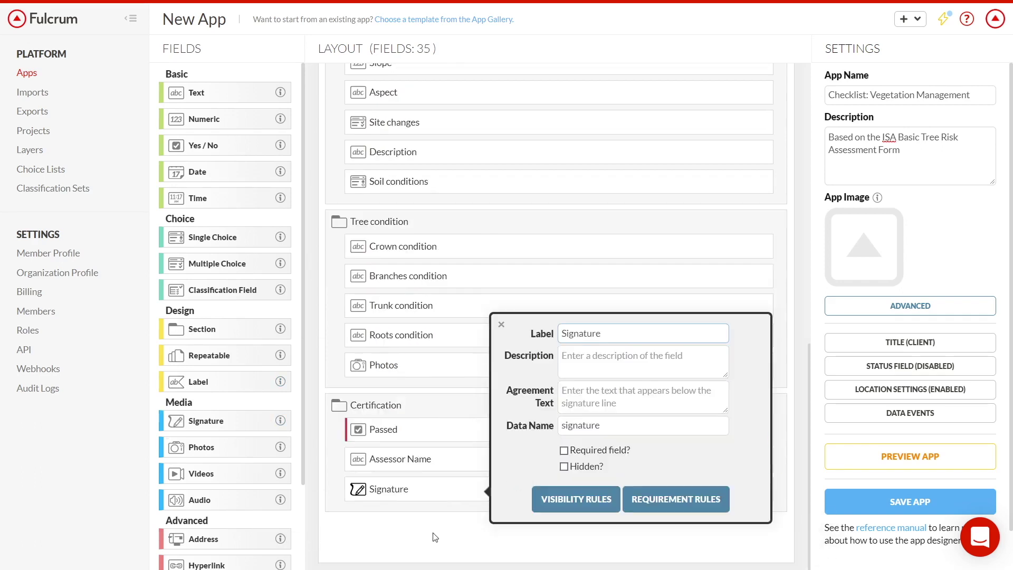
text(Assessor)
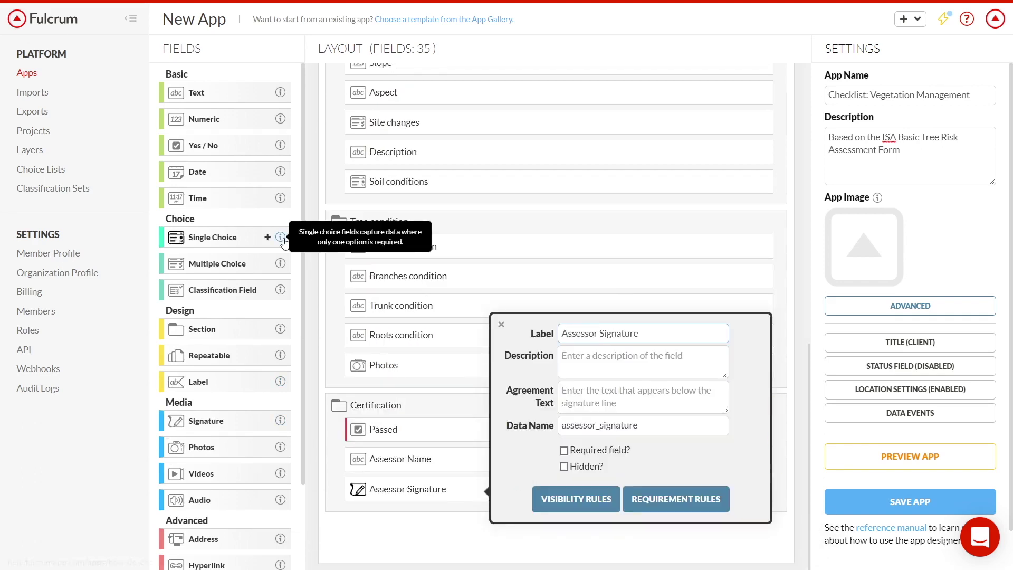
mouse_move(197, 172)
mouse_down()
mouse_move(403, 529)
mouse_move(423, 514)
mouse_up()
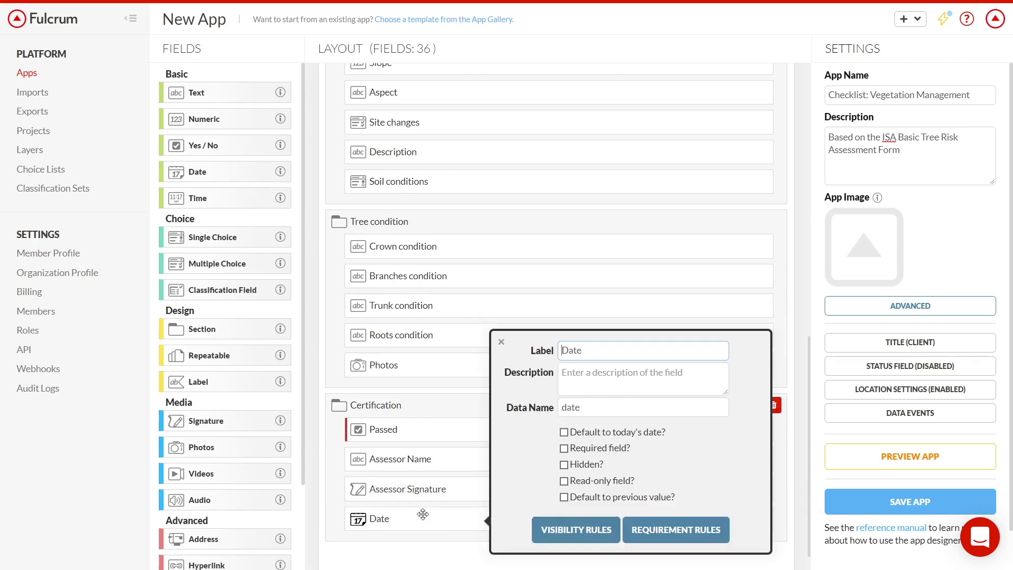
text(Assessment)
click(563, 433)
click(564, 481)
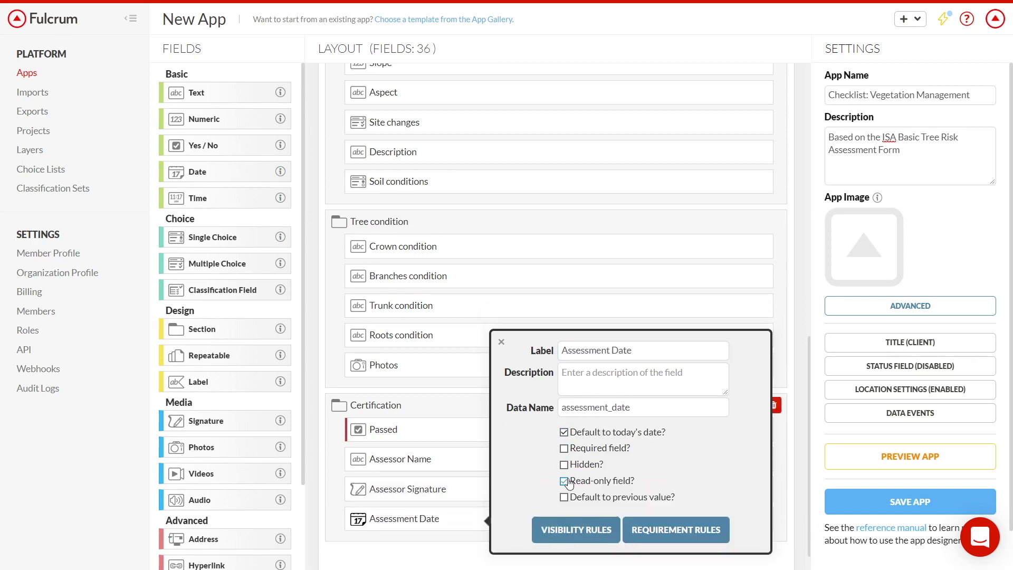
Step: Add a read-only Assessment Time defaulting to now, then save the app
drag(267, 197, 421, 534)
text(Assessme)
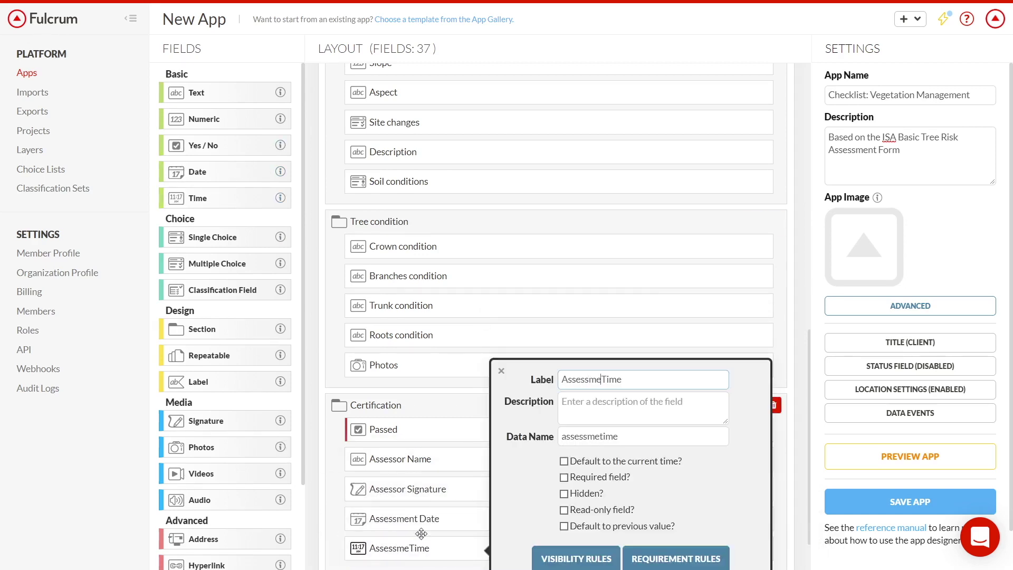
text(nt)
click(563, 461)
click(564, 508)
click(501, 371)
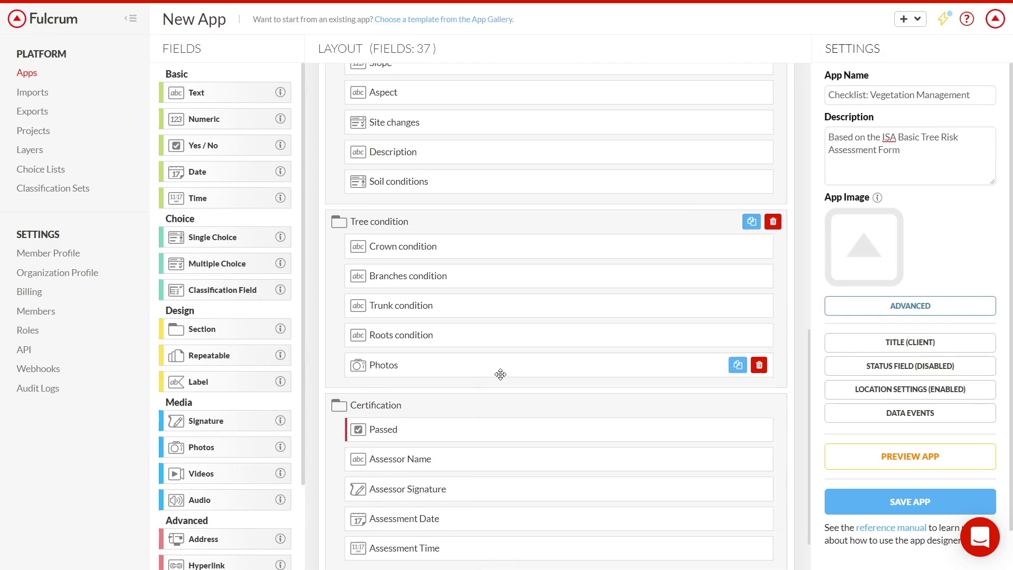
click(846, 501)
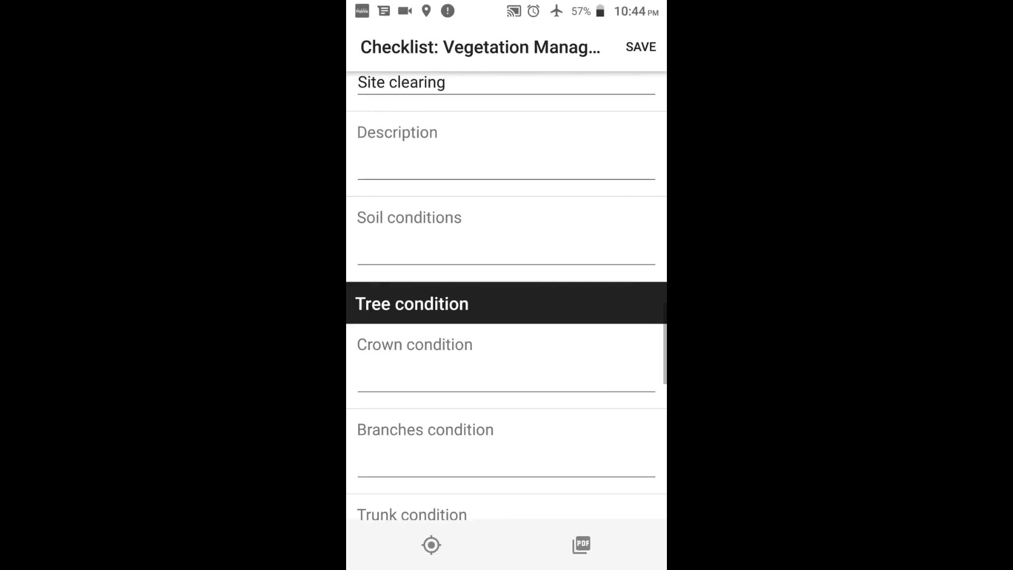
Step: Set soil conditions to Compaction and crown condition to Fair in the phone record
click(506, 238)
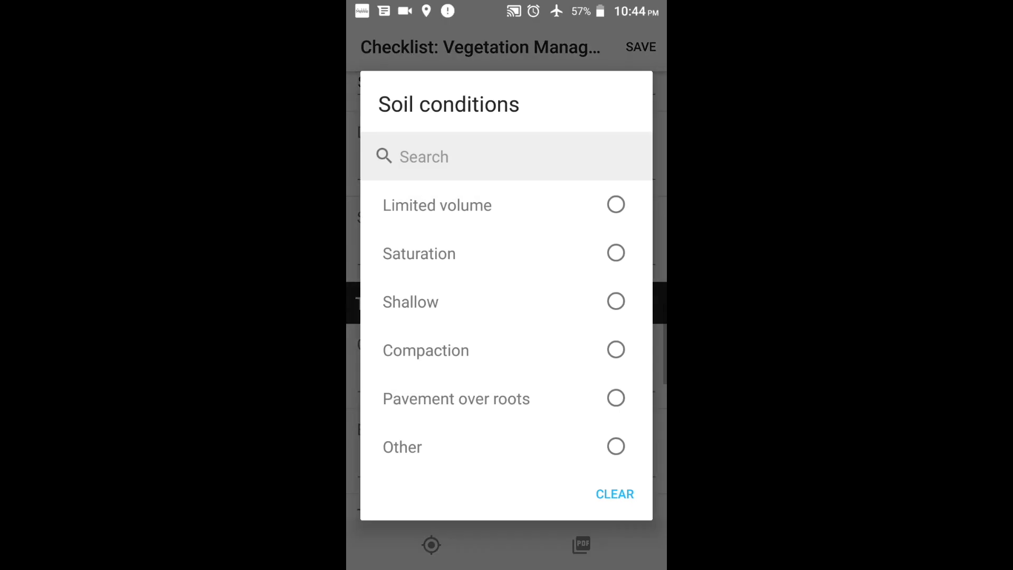
click(426, 349)
click(506, 372)
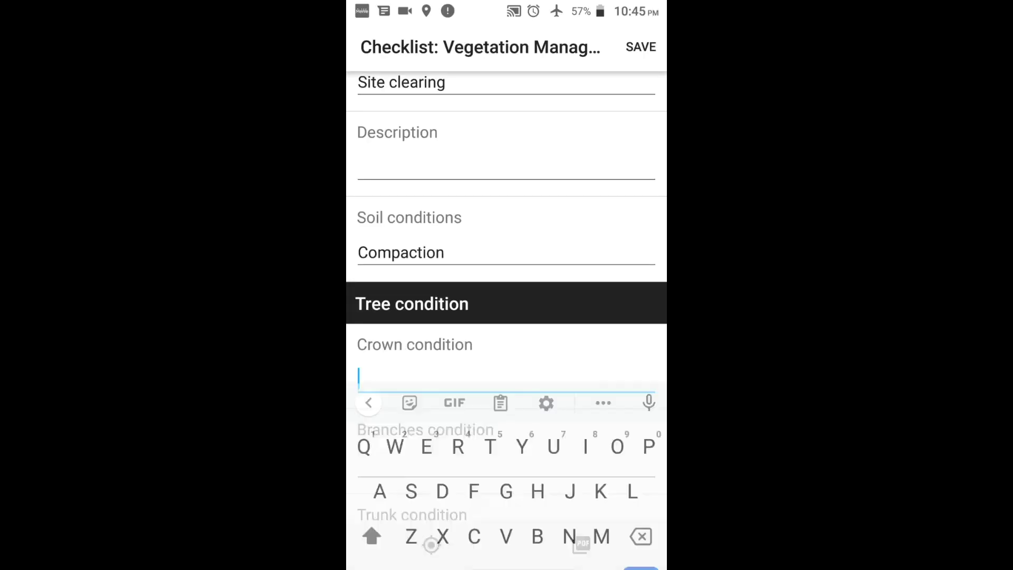
text(Faor)
click(504, 368)
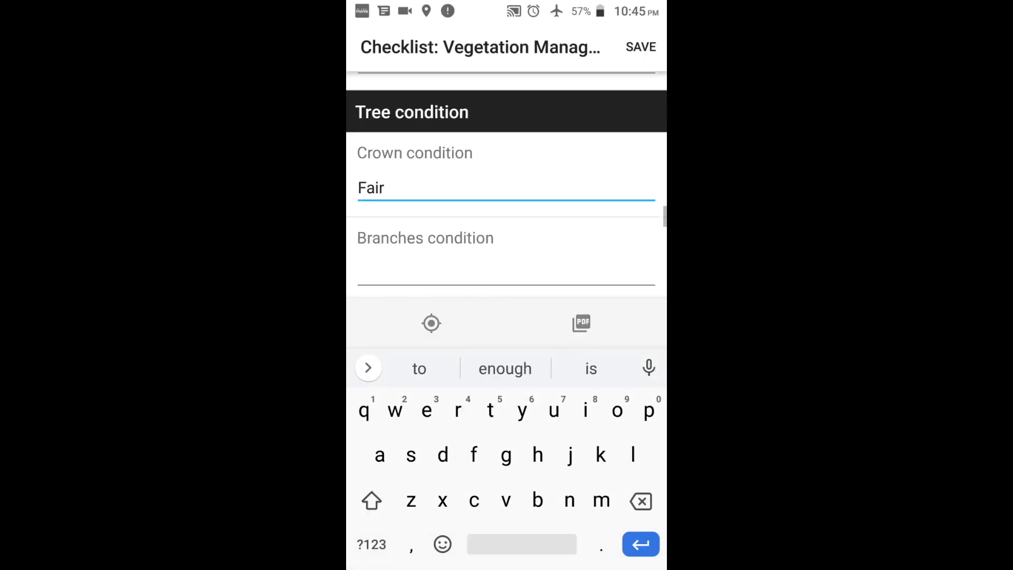
key(Return)
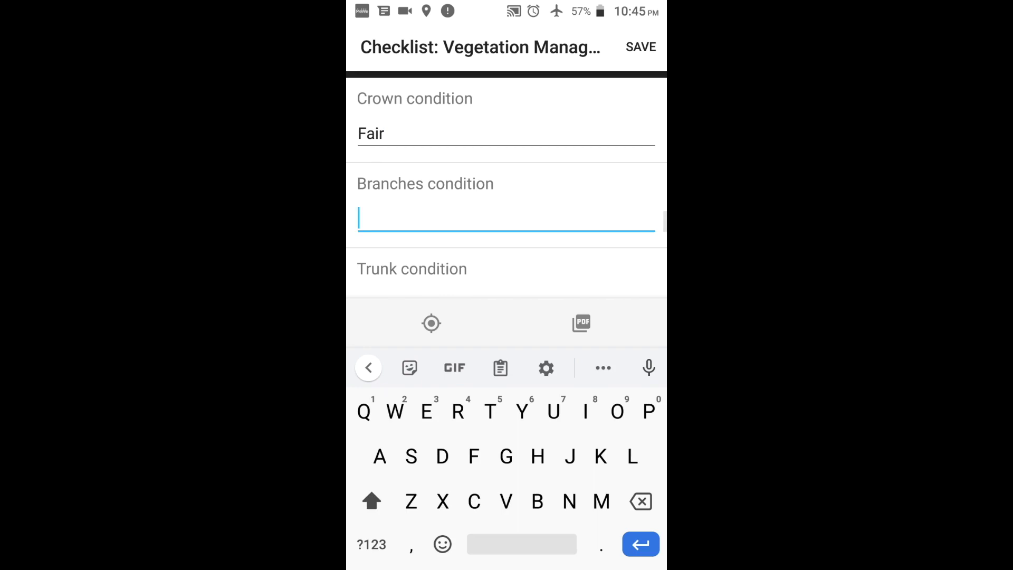
text(Good)
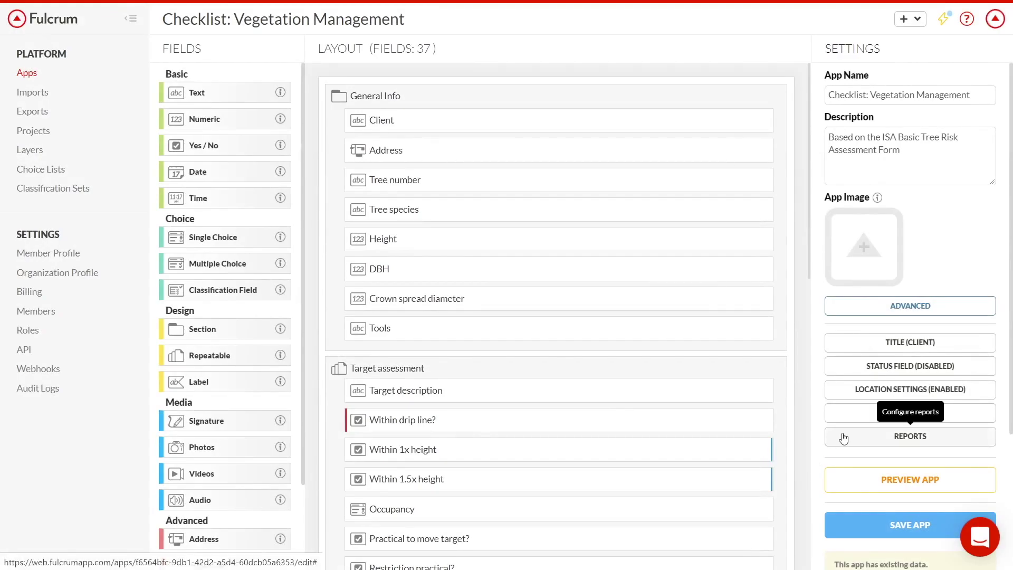
Step: Build a Tree Report without a cover page, preview it, save it and make it active
click(844, 439)
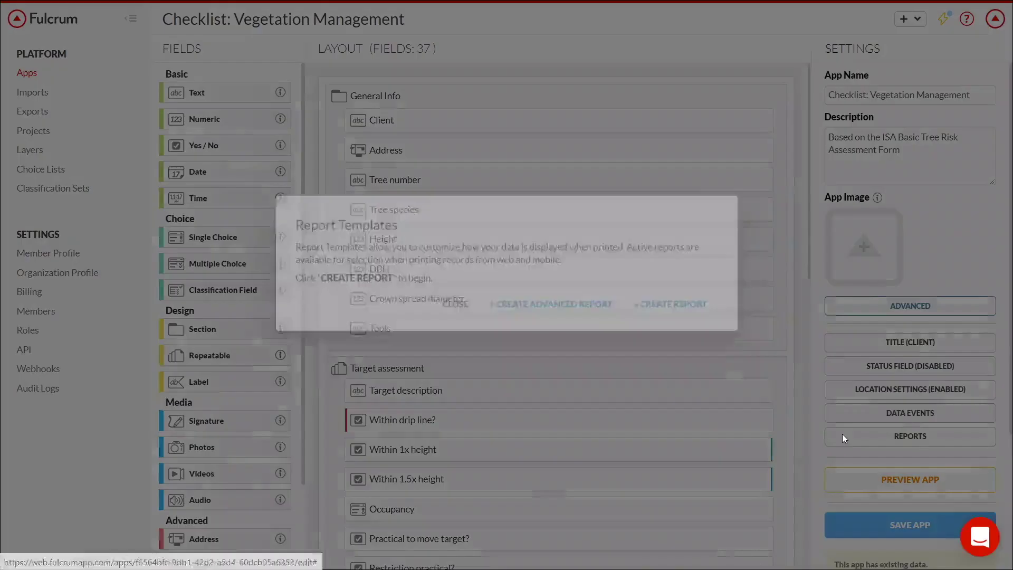
click(678, 325)
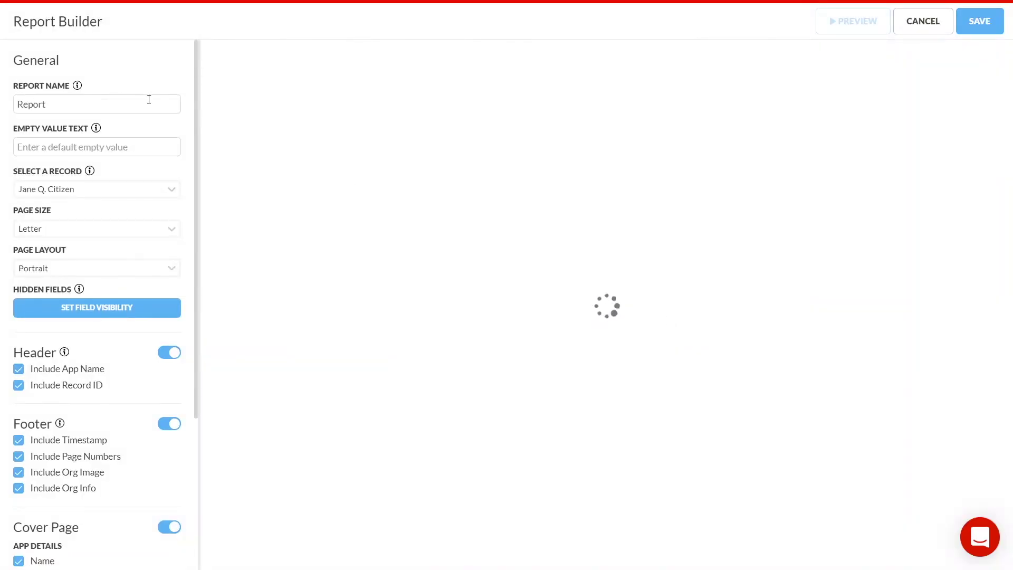
click(142, 101)
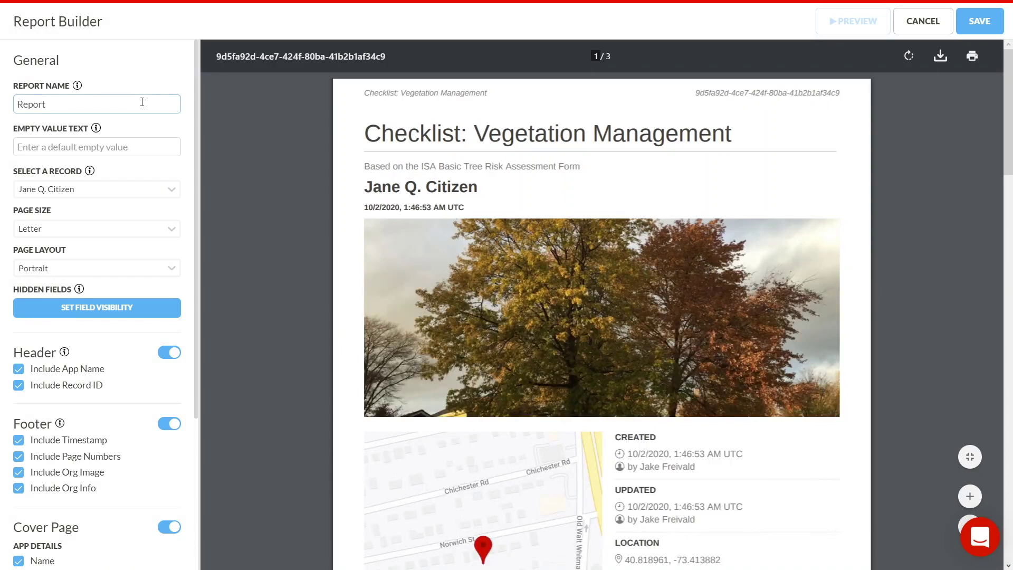
text(Tree)
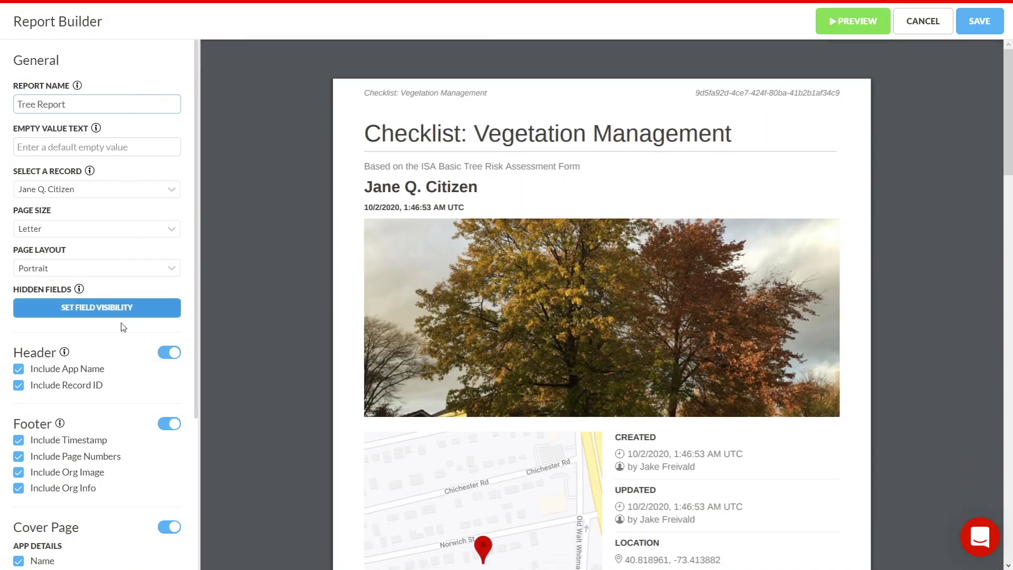
click(167, 525)
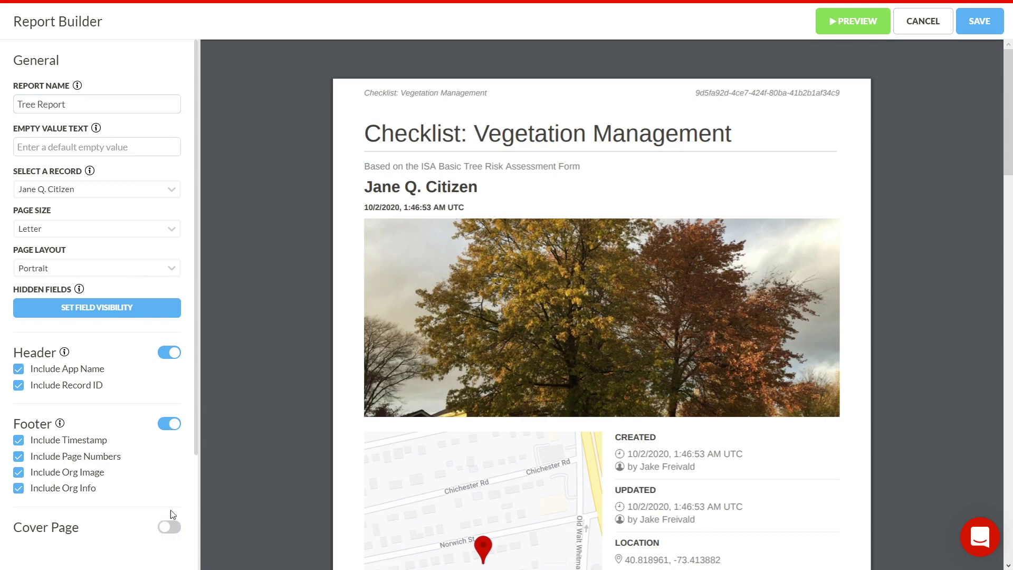
click(854, 21)
scroll(1006, 98, down, 5)
scroll(1006, 98, down, 7)
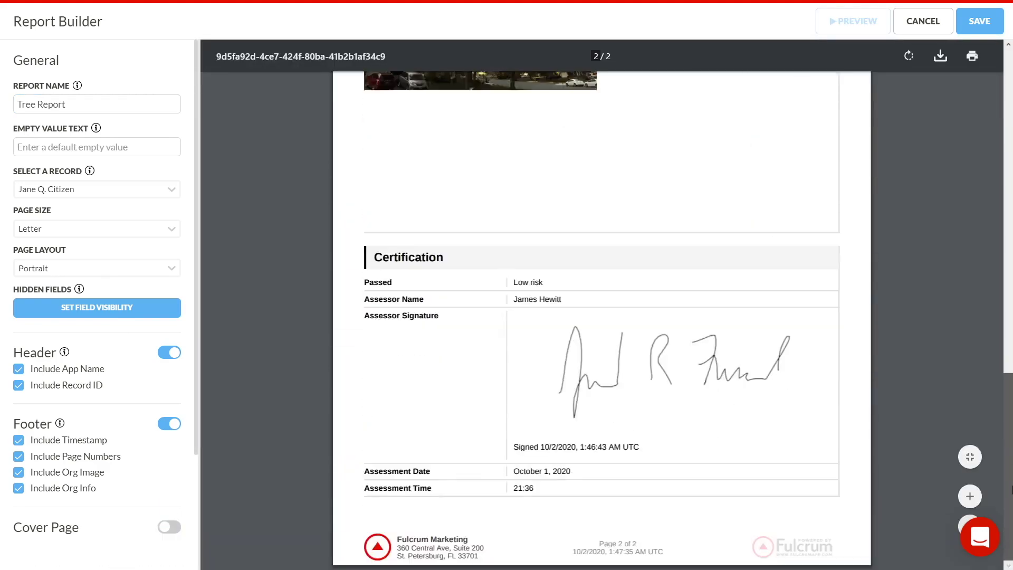
scroll(1005, 98, up, 8)
scroll(1005, 98, up, 4)
click(980, 24)
click(625, 100)
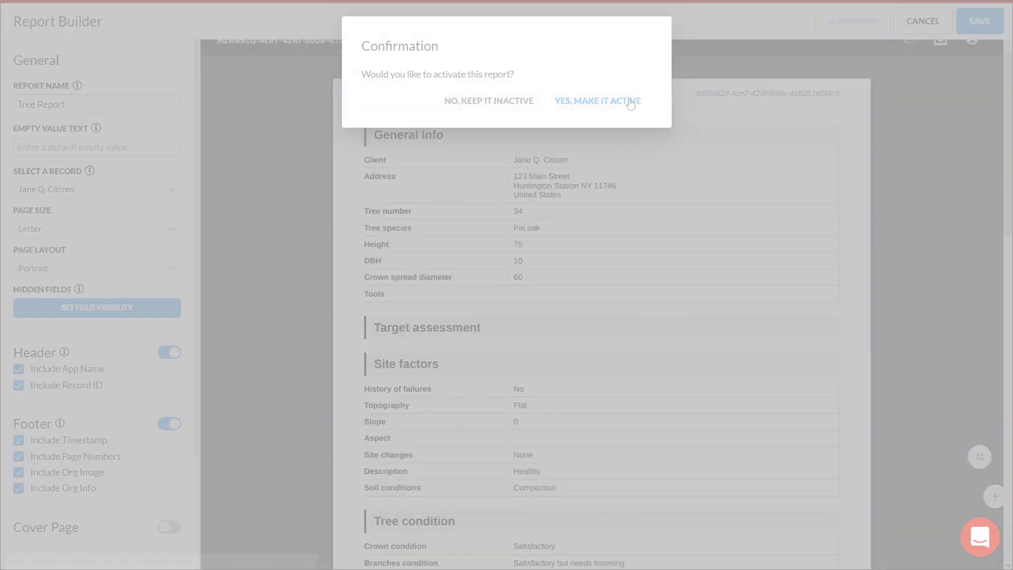
Step: Name the workflow 'Notify tree-trimming crew', trigger on Record created with No Filter, action Email
click(478, 119)
text(Notify)
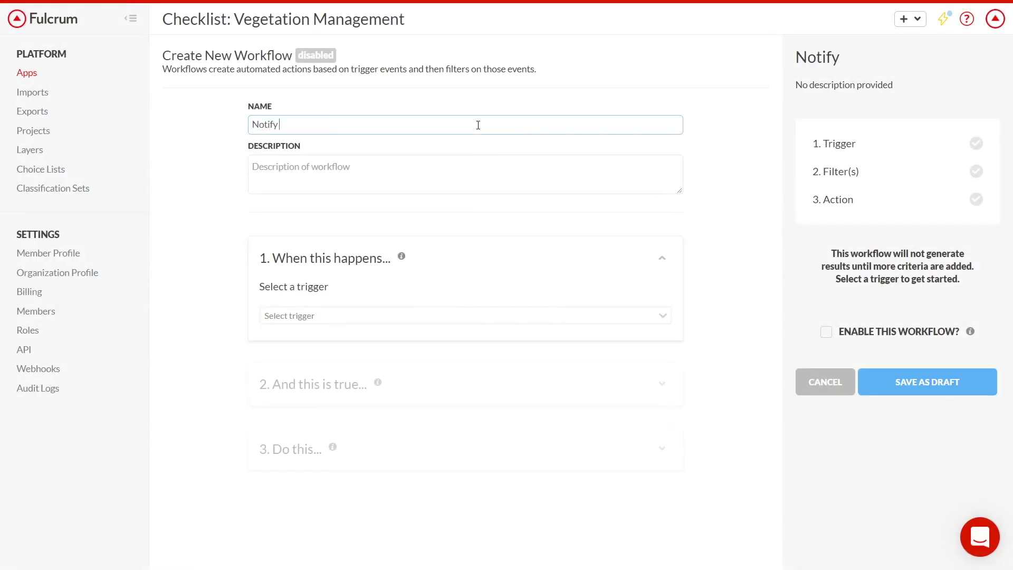
text( tree-trimming crew)
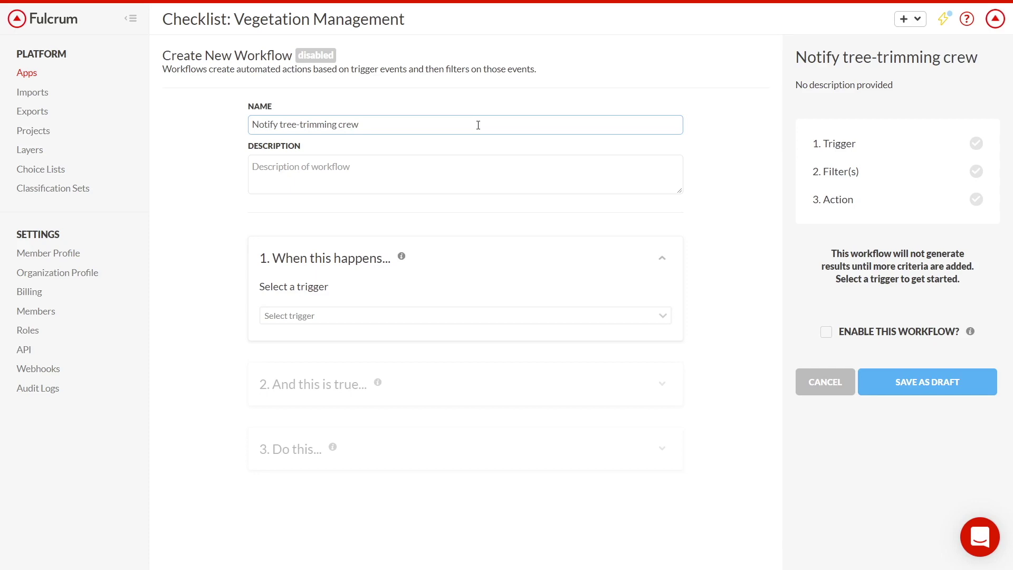
click(385, 315)
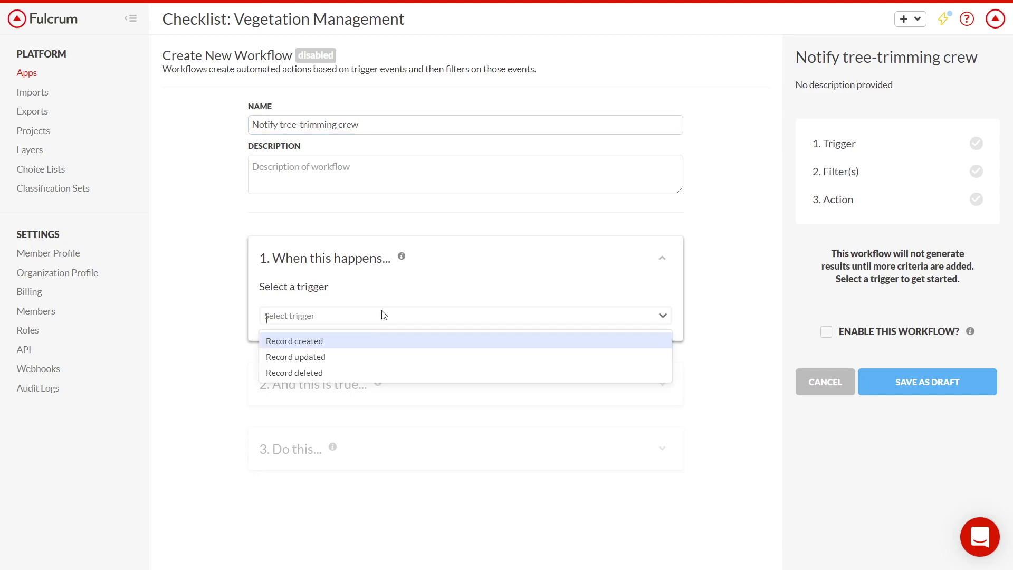
click(366, 340)
click(345, 430)
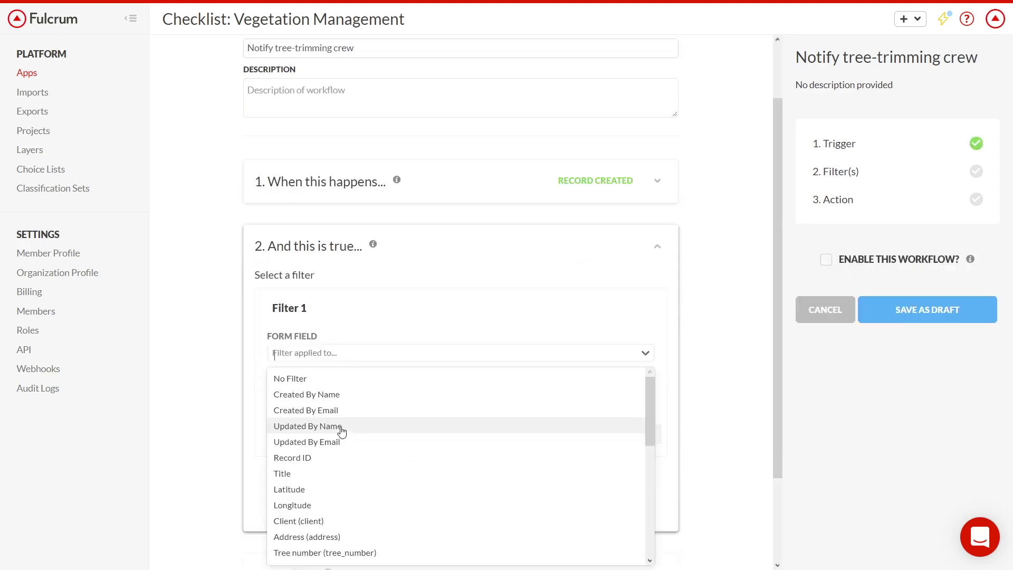
click(325, 382)
click(316, 443)
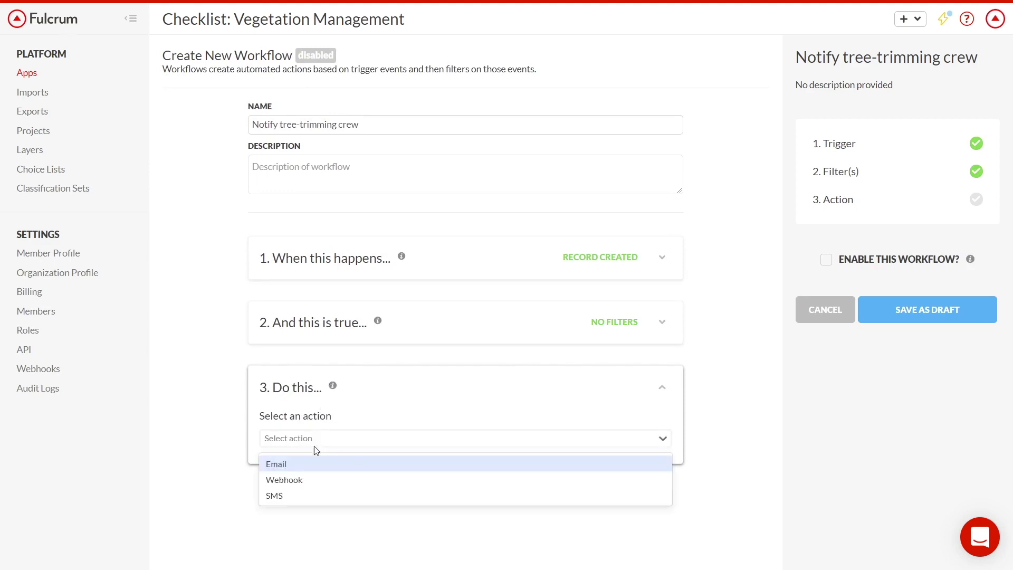
click(317, 464)
scroll(310, 470, down, 4)
Step: Attach the Tree Report PDF to the crew email and add the Passed field to the subject
click(337, 190)
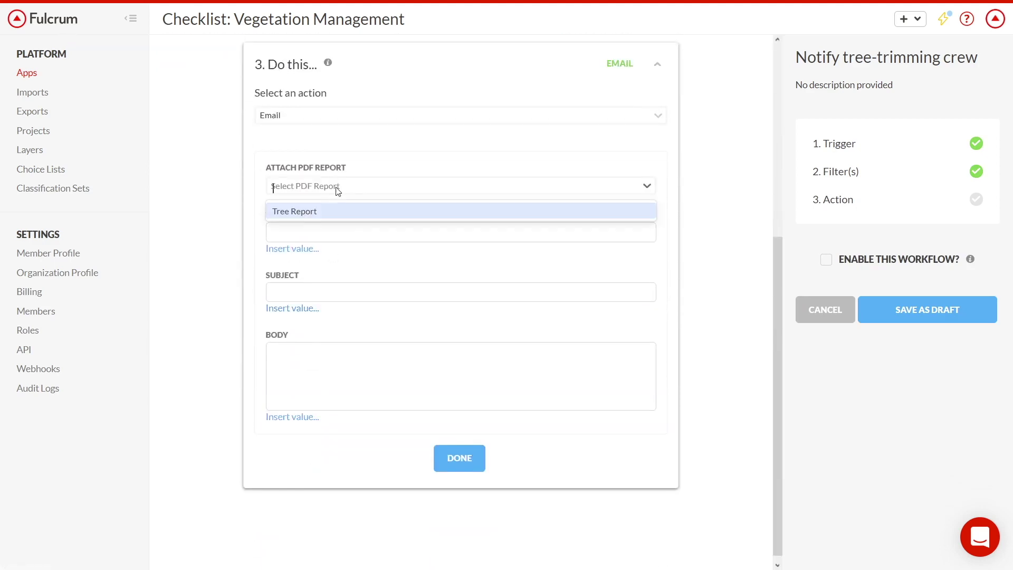
click(308, 214)
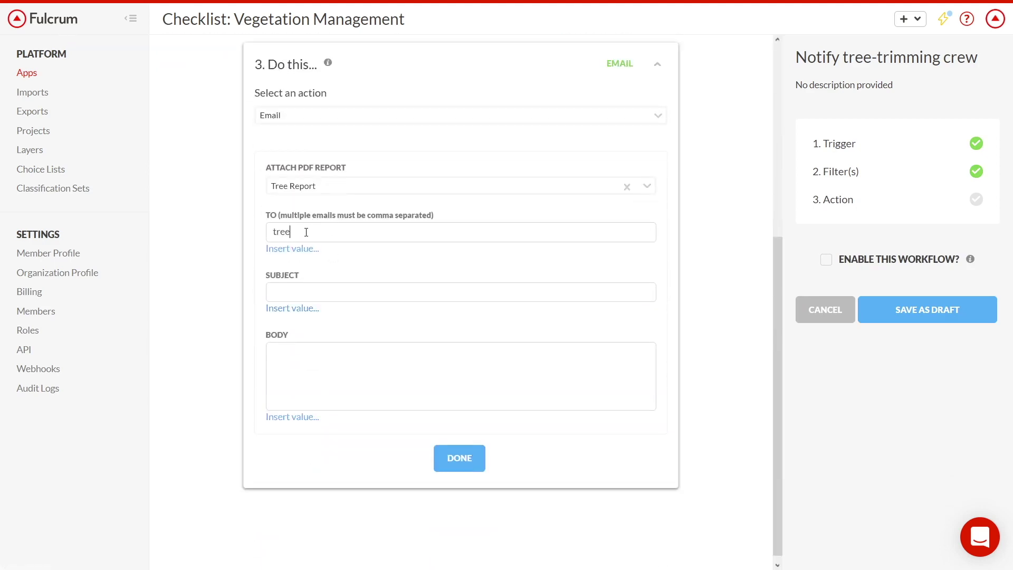
text(sment report:)
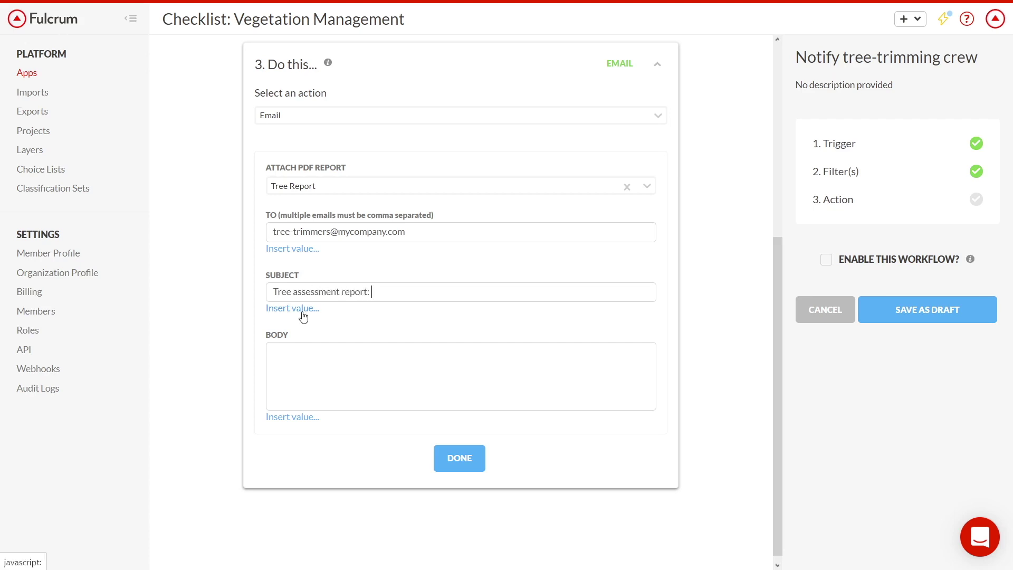
click(303, 315)
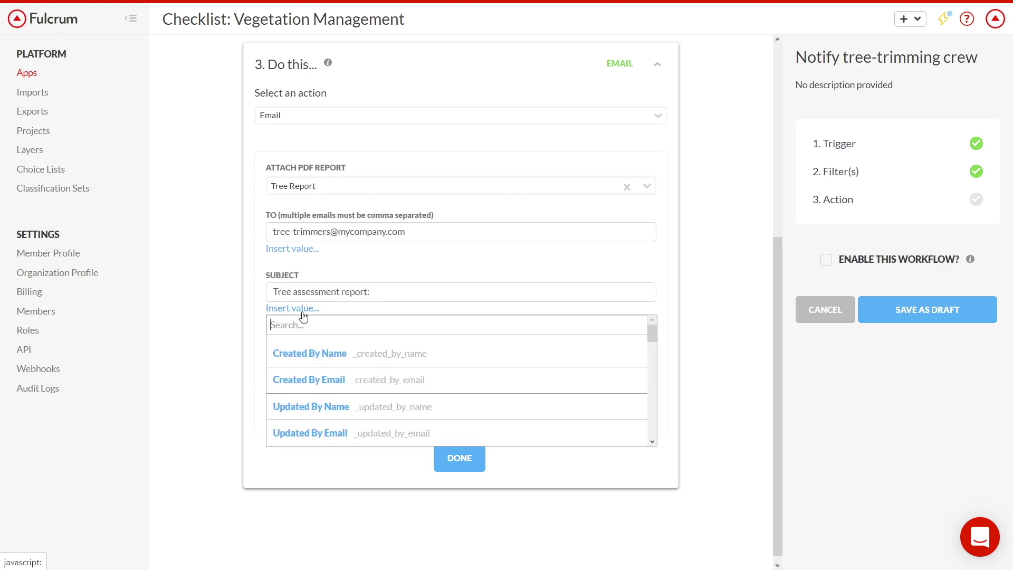
text(pass)
click(301, 353)
text(Please find attached the assessment by)
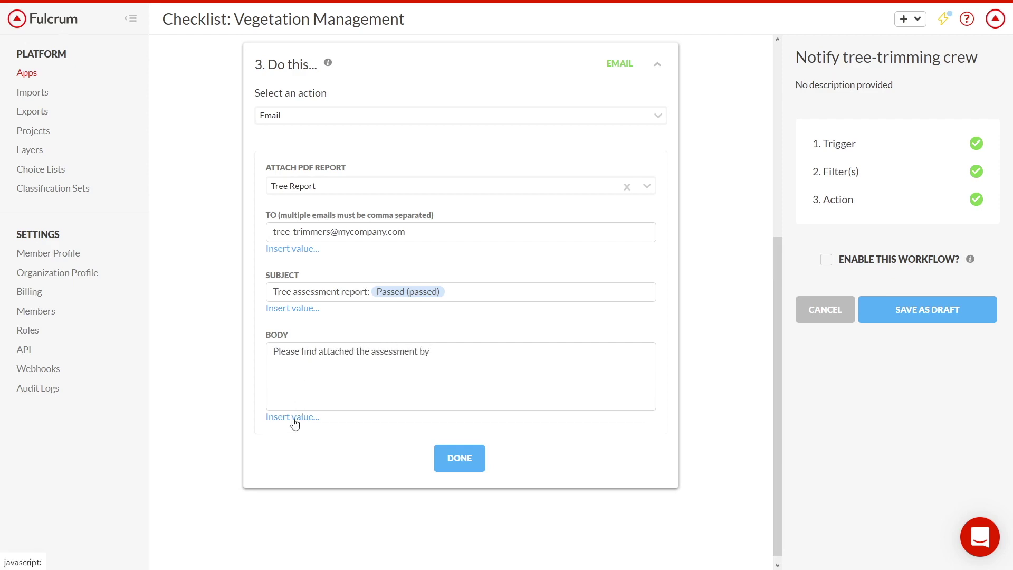
Step: Insert the assessor name, assessment date and assessment time fields into the email body
click(292, 423)
text(name)
click(308, 517)
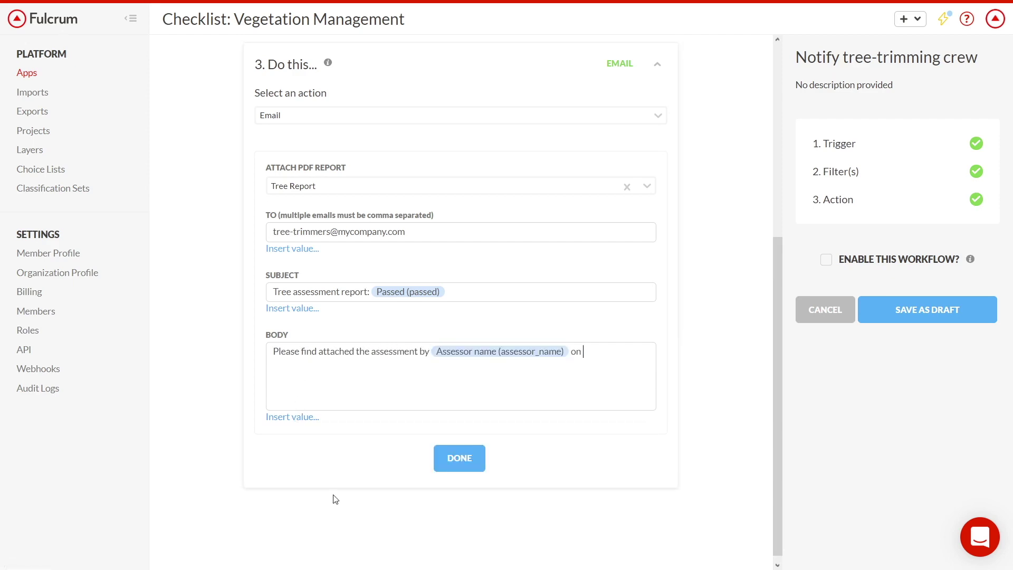
click(305, 417)
text(date)
click(312, 511)
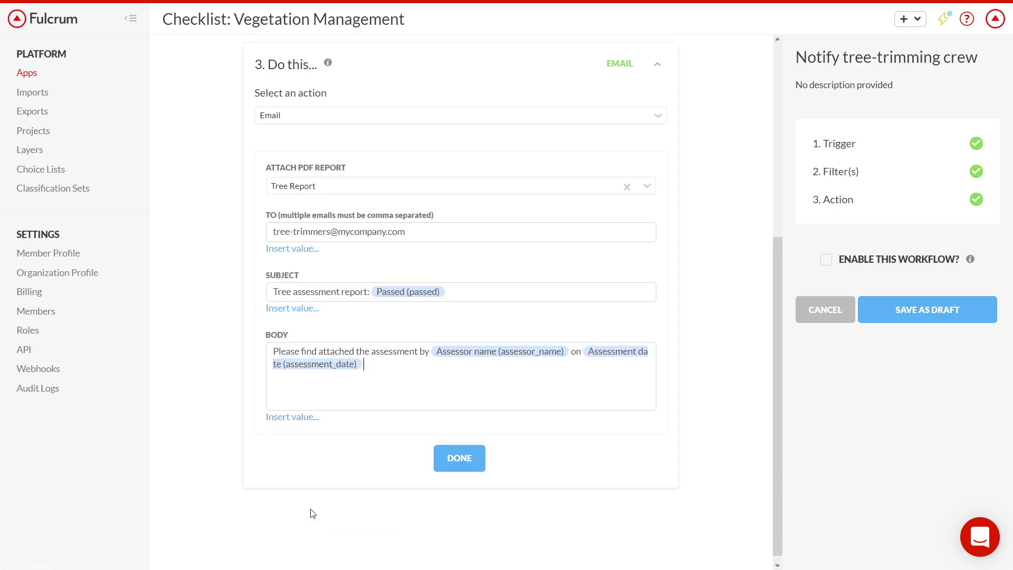
click(293, 418)
text(time)
click(302, 461)
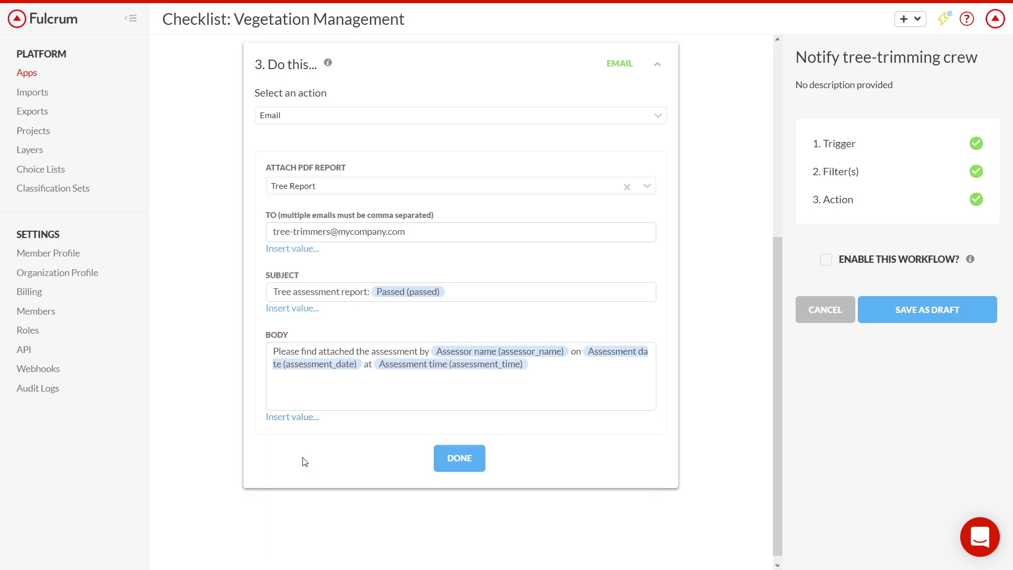
Step: Finish the email action, enable the 'Notify tree-trimming crew' workflow, and save it
click(443, 456)
click(825, 258)
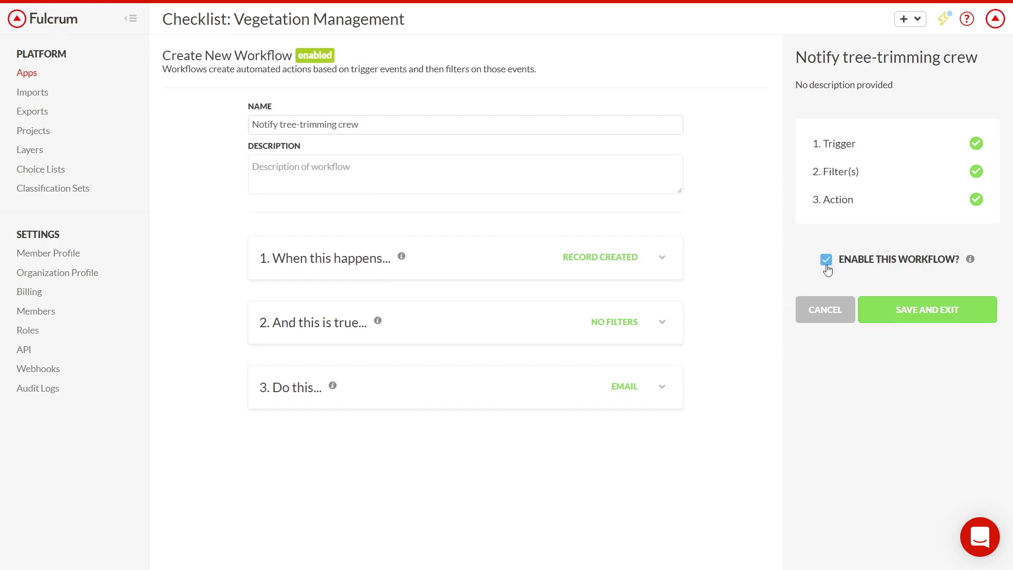
click(896, 309)
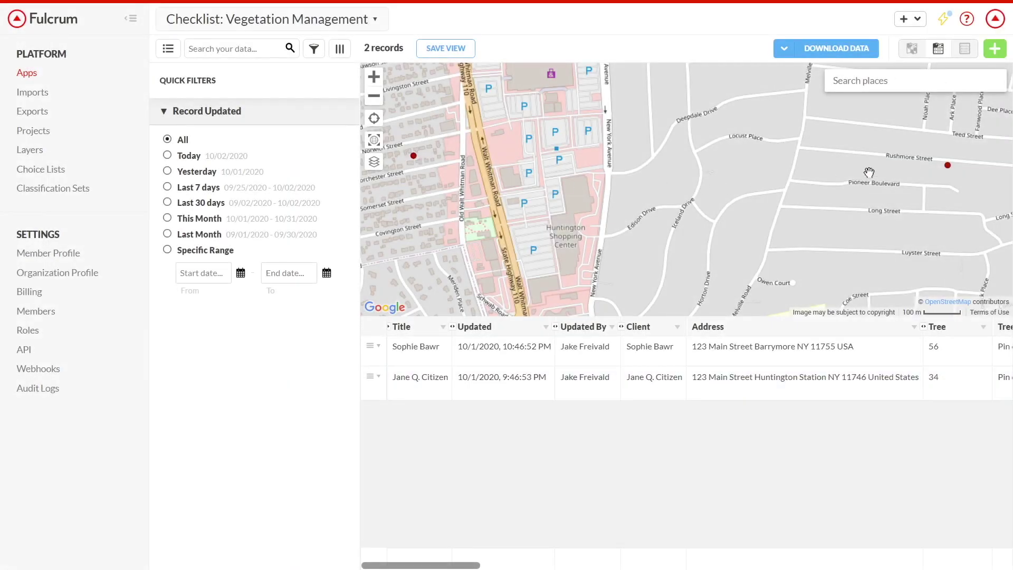
click(378, 349)
click(416, 366)
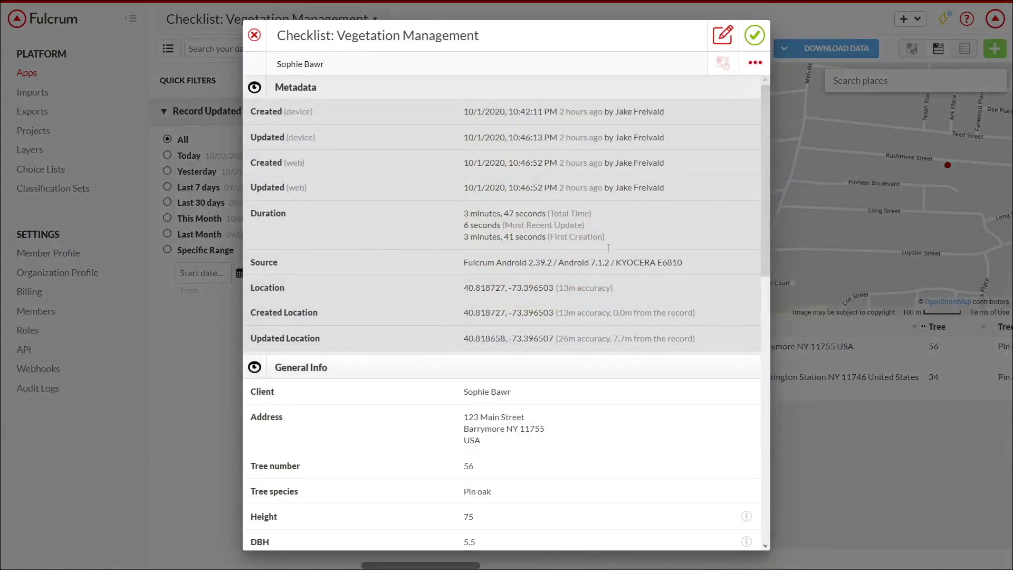
drag(768, 153, 789, 452)
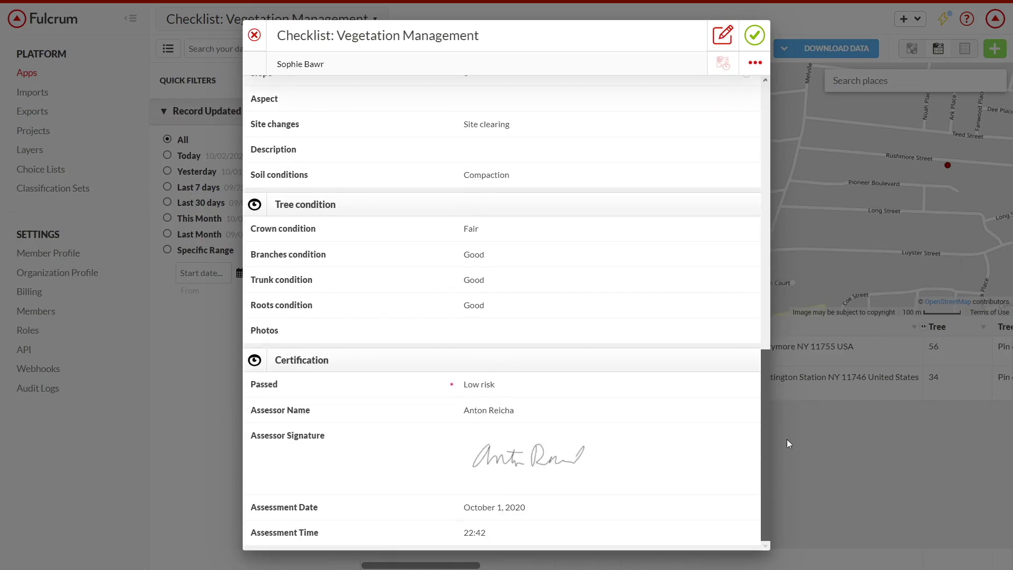
click(752, 37)
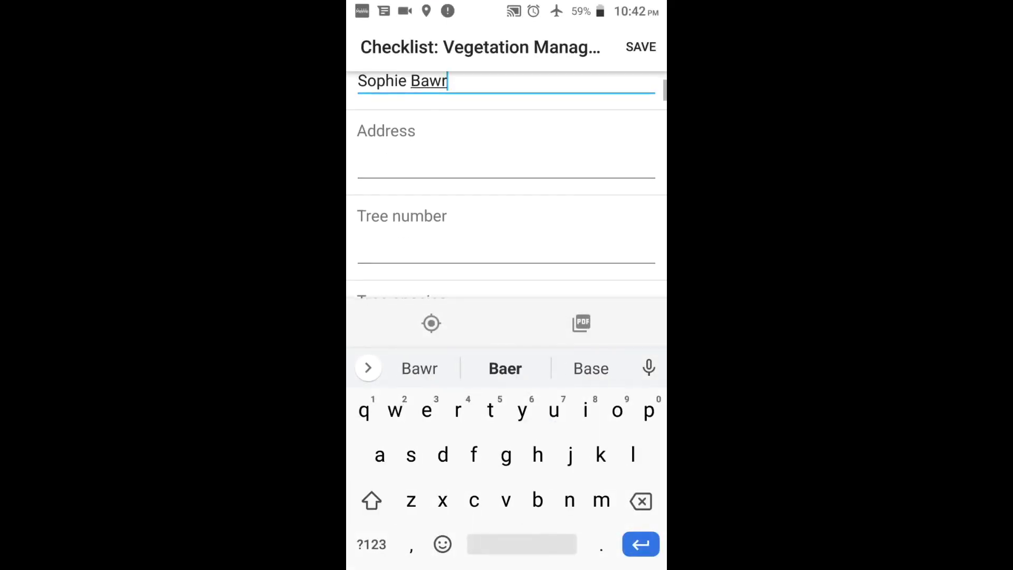
Step: Enter the record's full address, from number and street through country
click(506, 158)
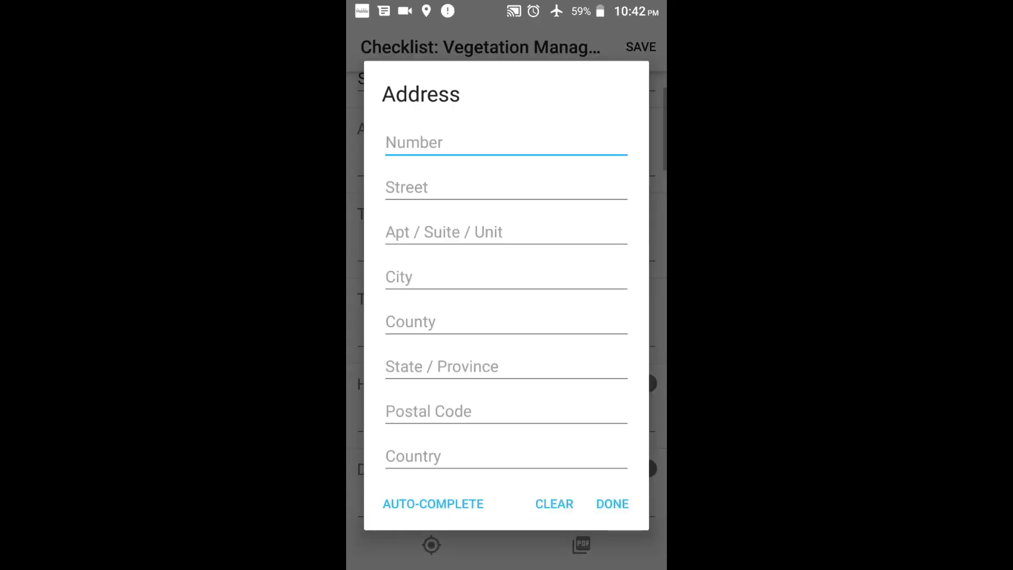
key(Tab)
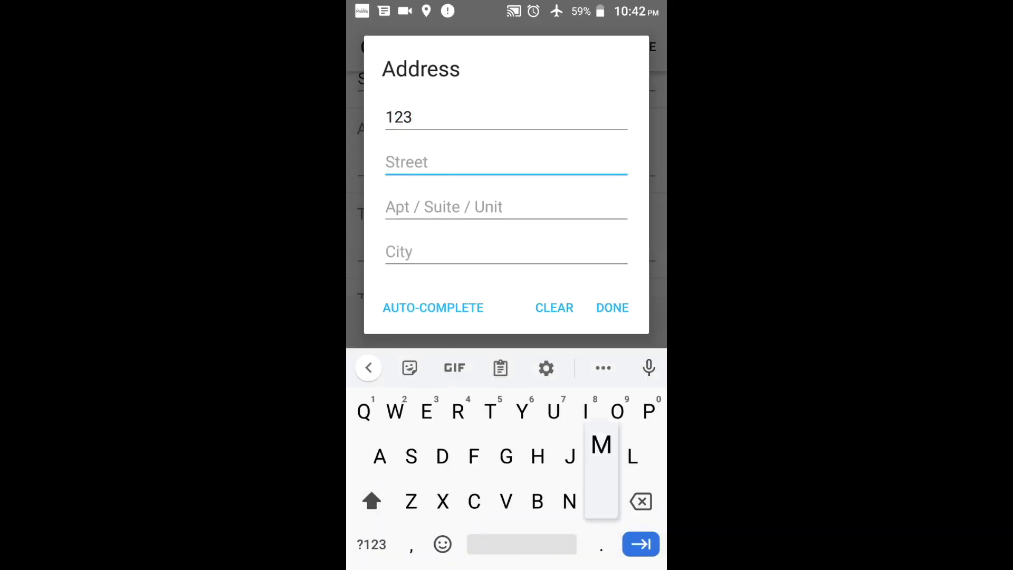
text(Main Street)
key(Tab)
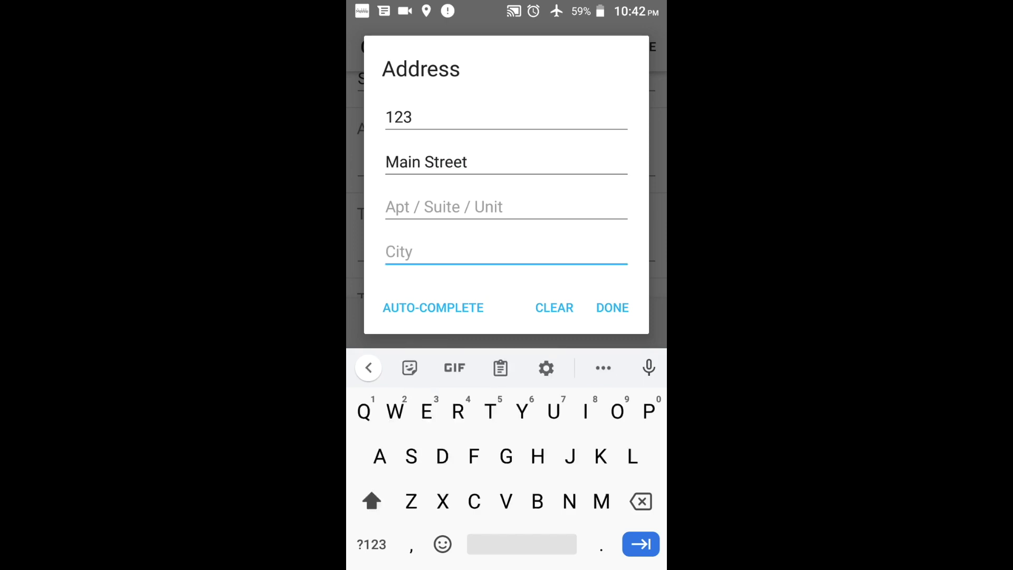
text(Barrymore)
key(Tab)
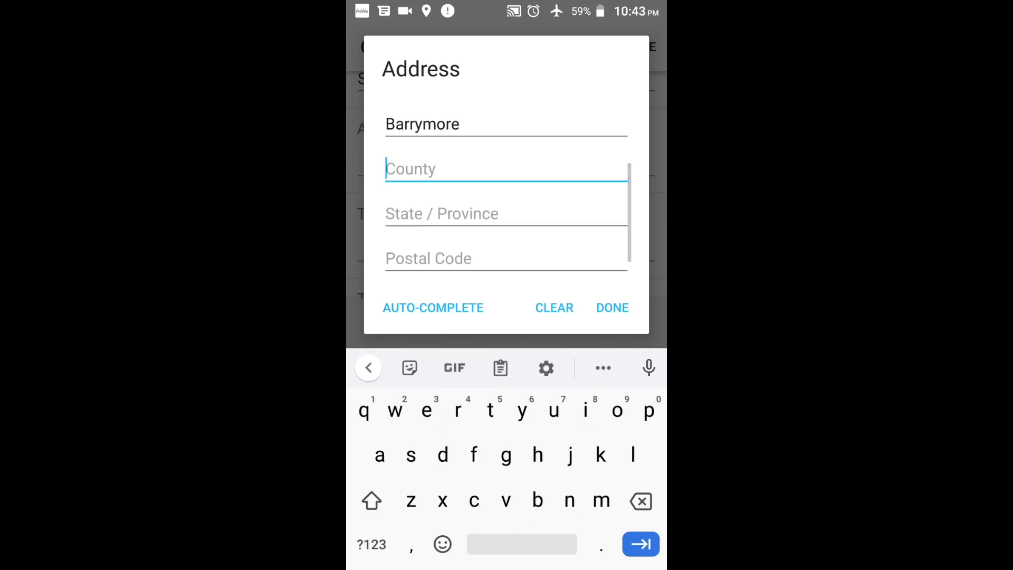
text(Essex)
key(Tab)
text(NY)
key(Tab)
text(11)
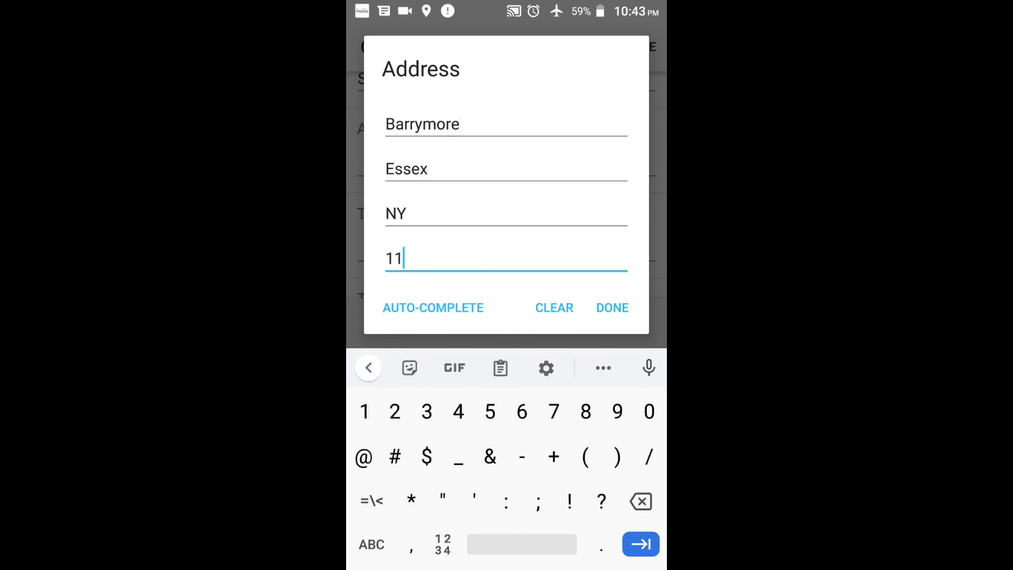
text(755)
key(Tab)
text(Ua)
key(BackSpace)
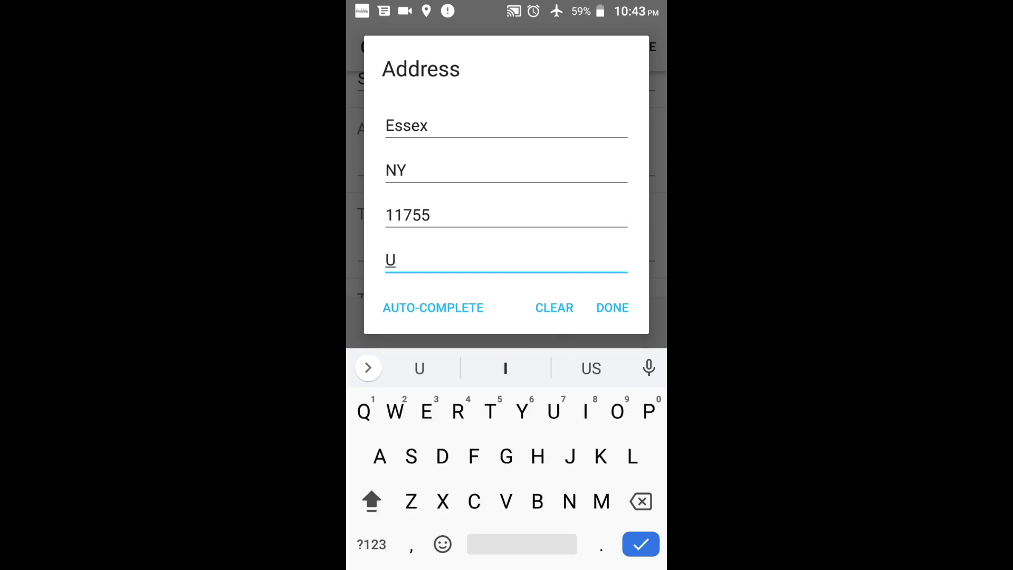
text(SA)
key(Return)
text(56)
Step: Enter tree number 56, Pin oak species, height 75, DBH 5.5 and crown spread 65
key(Tab)
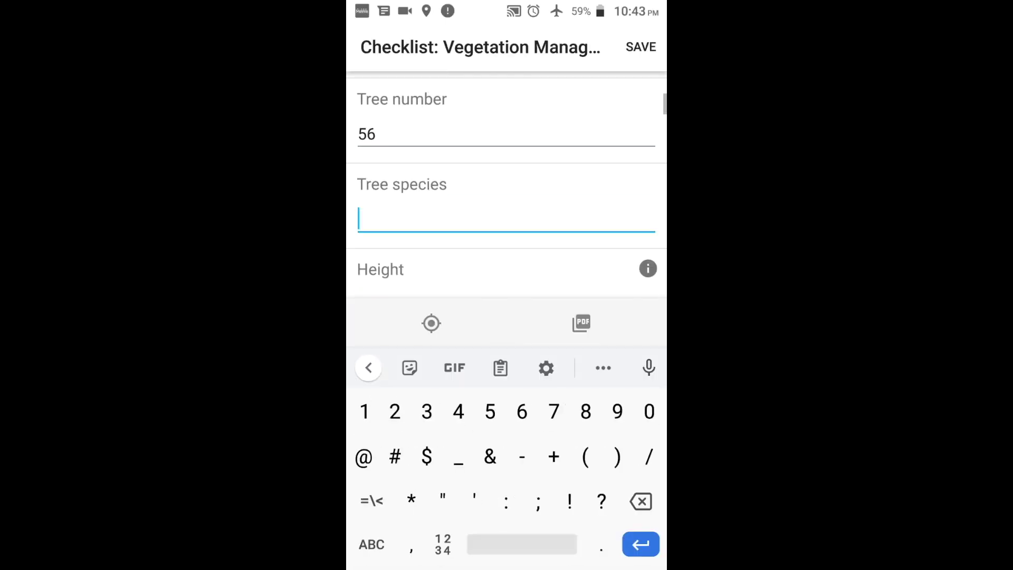
text(Pin oak)
key(Tab)
text(75)
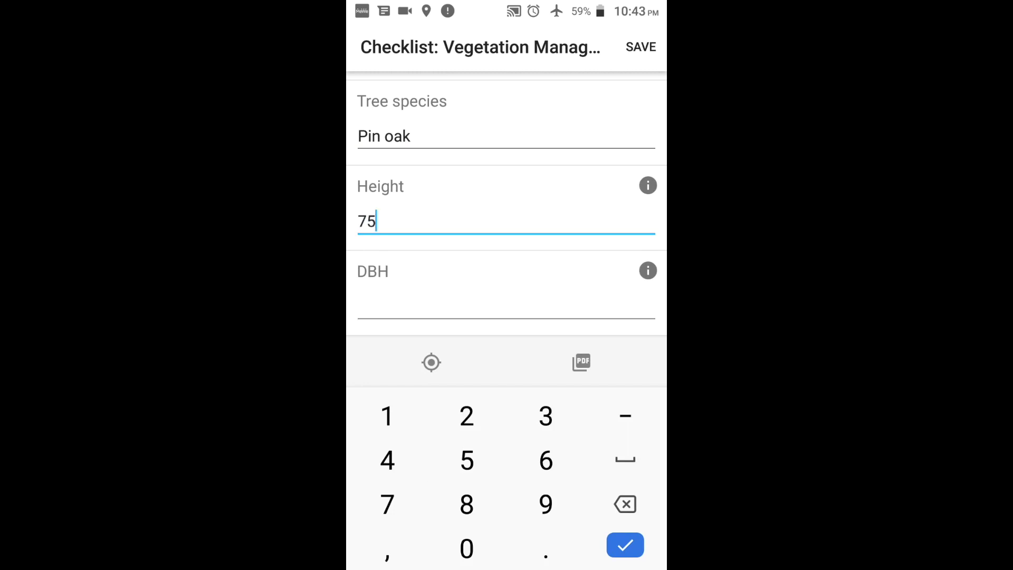
key(Tab)
text(5)
key(Tab)
text(65)
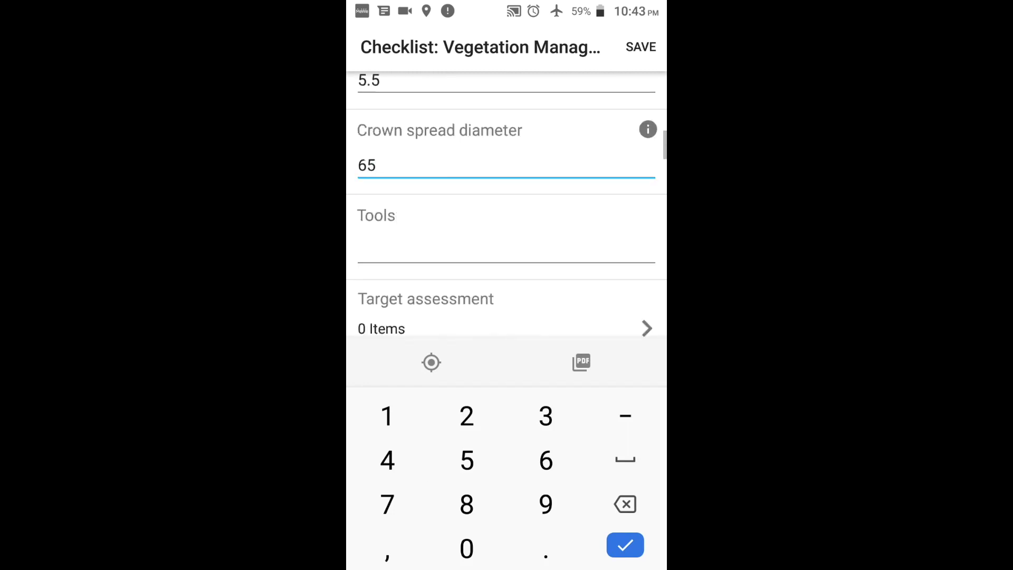